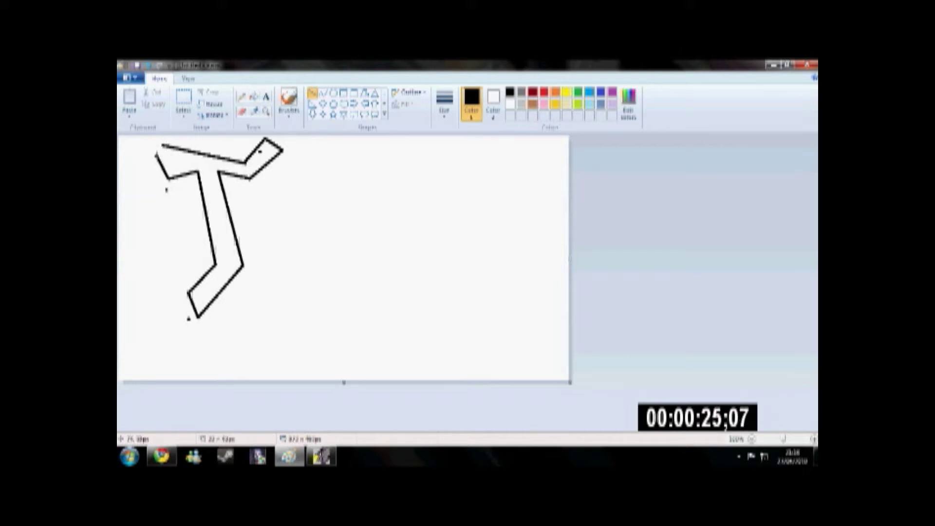
# - Erase the stray dots around the T, and draw a straight-line O beside it with an angled inner mark
pyautogui.click(241, 111)
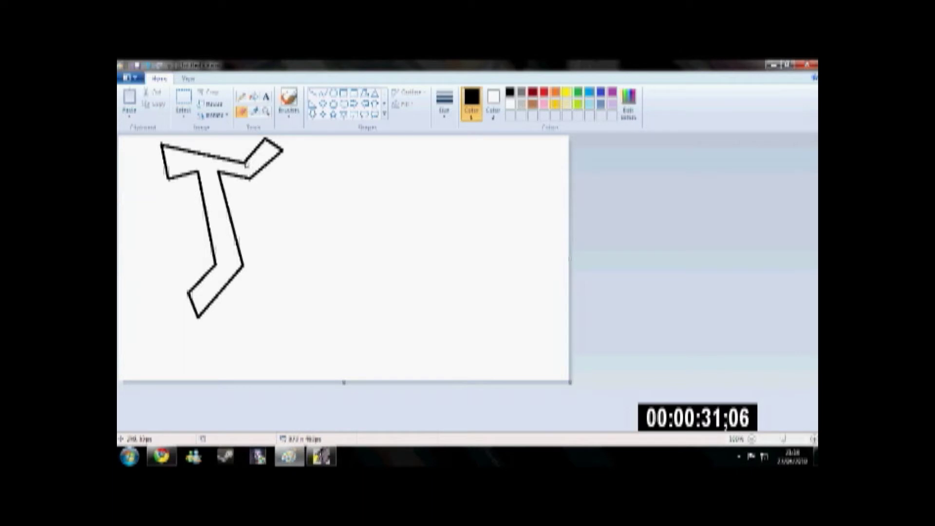
pyautogui.click(313, 93)
pyautogui.moveTo(279, 156)
pyautogui.mouseDown()
pyautogui.moveTo(301, 194)
pyautogui.moveTo(300, 248)
pyautogui.moveTo(265, 249)
pyautogui.moveTo(242, 264)
pyautogui.mouseUp()
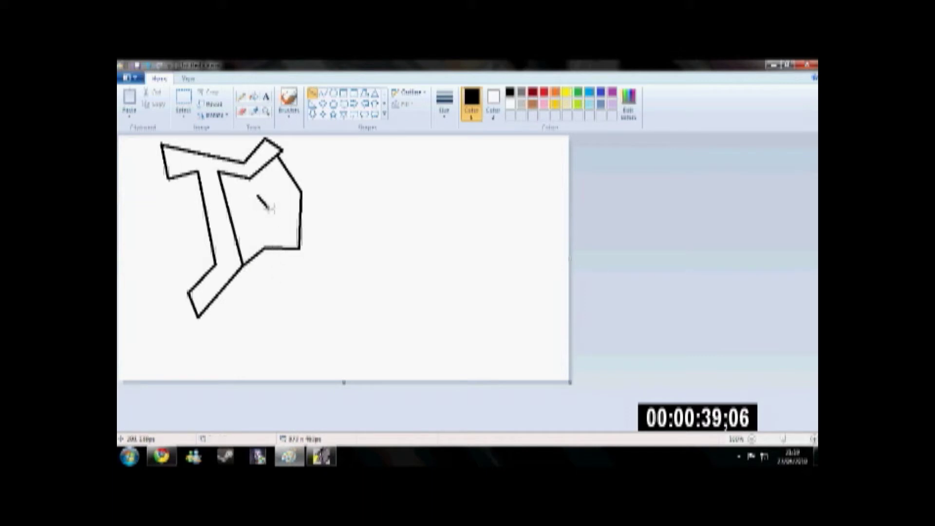
pyautogui.moveTo(267, 221); pyautogui.dragTo(266, 224)
# - Draw an angular R attached to the O with straight lines, add its inner mark, and erase the stray dot below it
pyautogui.moveTo(274, 142); pyautogui.dragTo(306, 143)
pyautogui.moveTo(306, 143)
pyautogui.mouseDown()
pyautogui.moveTo(335, 169)
pyautogui.moveTo(330, 201)
pyautogui.moveTo(352, 260)
pyautogui.mouseUp()
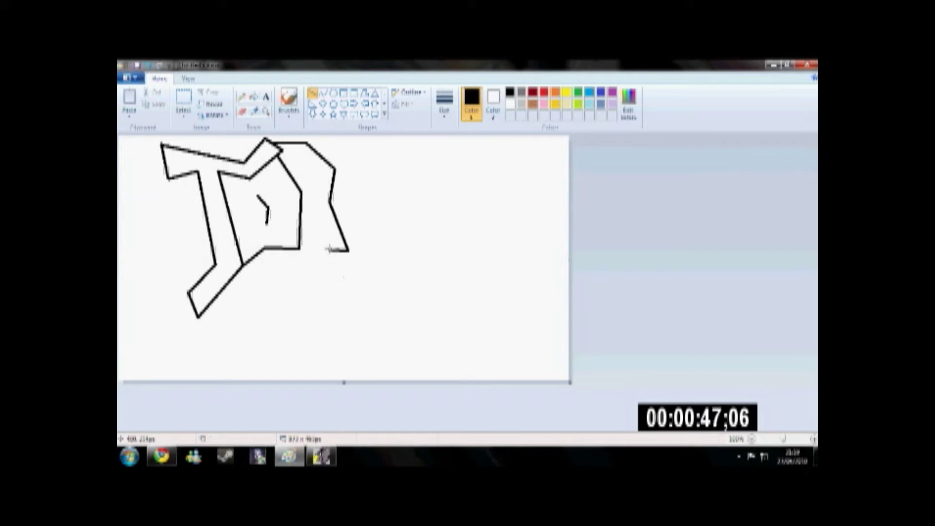
pyautogui.moveTo(320, 222); pyautogui.dragTo(307, 269)
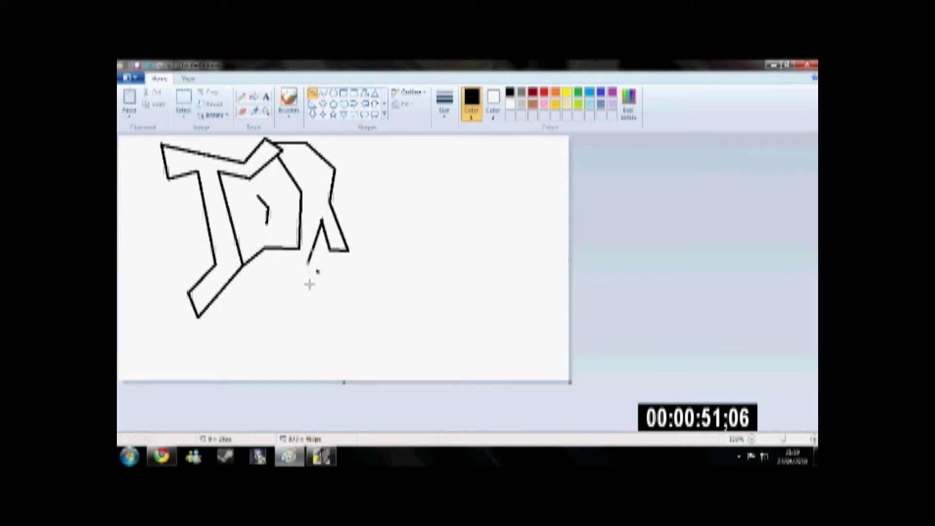
pyautogui.click(242, 111)
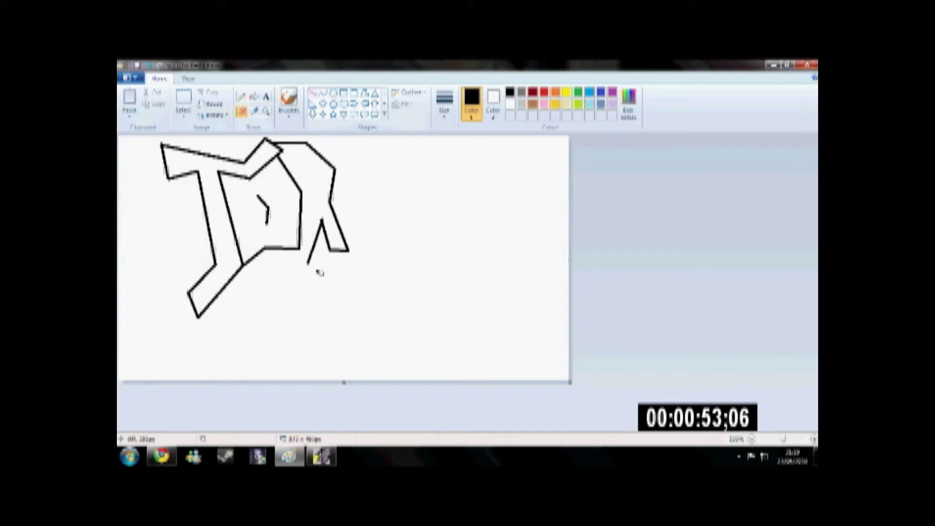
pyautogui.click(312, 93)
pyautogui.moveTo(307, 262); pyautogui.dragTo(301, 248)
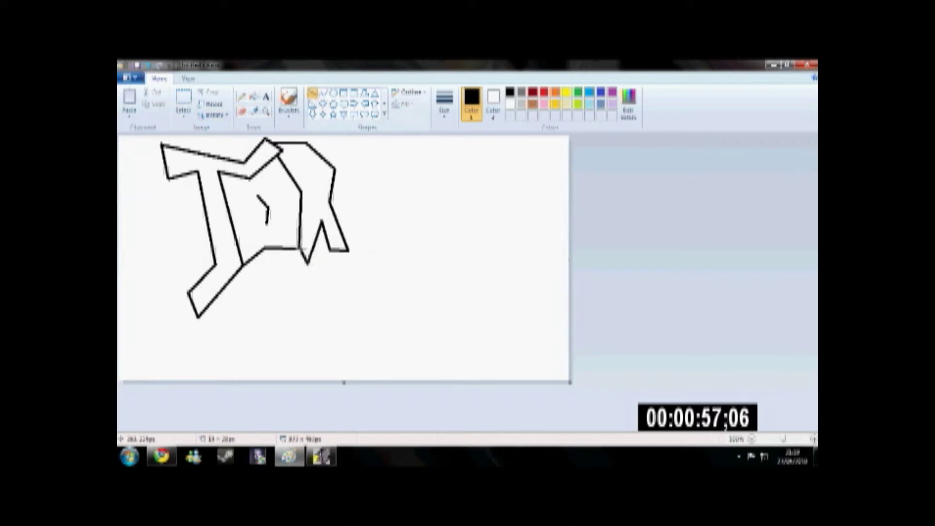
pyautogui.click(393, 232)
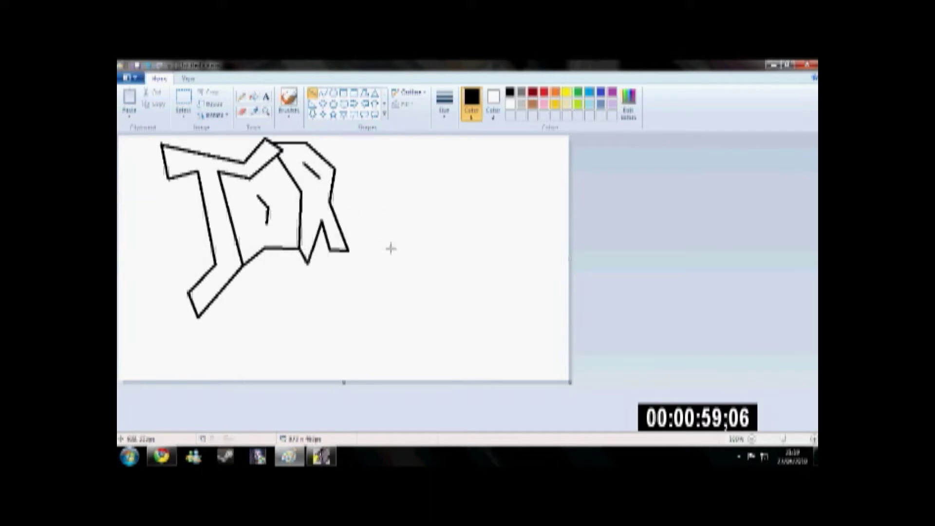
pyautogui.moveTo(318, 177); pyautogui.dragTo(320, 186)
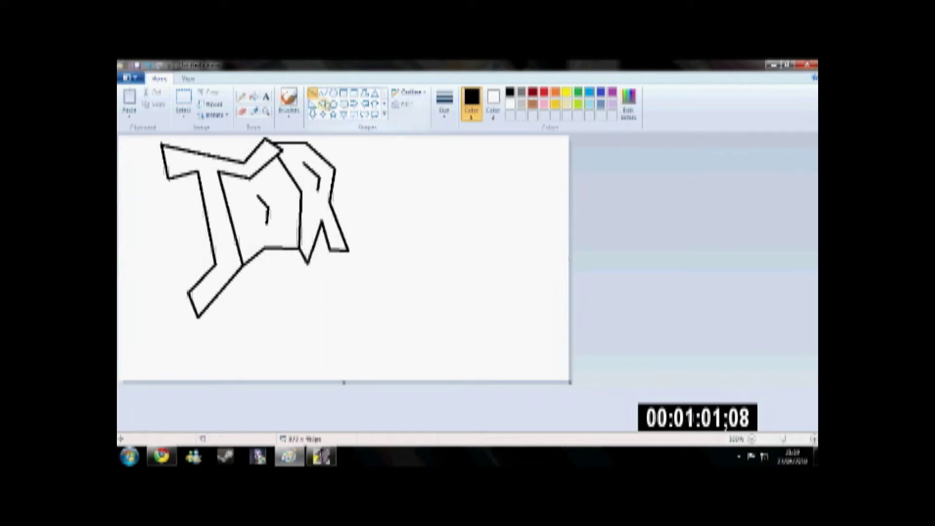
# - Draw a second O with an inner mark and a second T beside it, and erase the stray dot below
pyautogui.moveTo(307, 142)
pyautogui.mouseDown()
pyautogui.moveTo(376, 146)
pyautogui.moveTo(369, 245)
pyautogui.mouseUp()
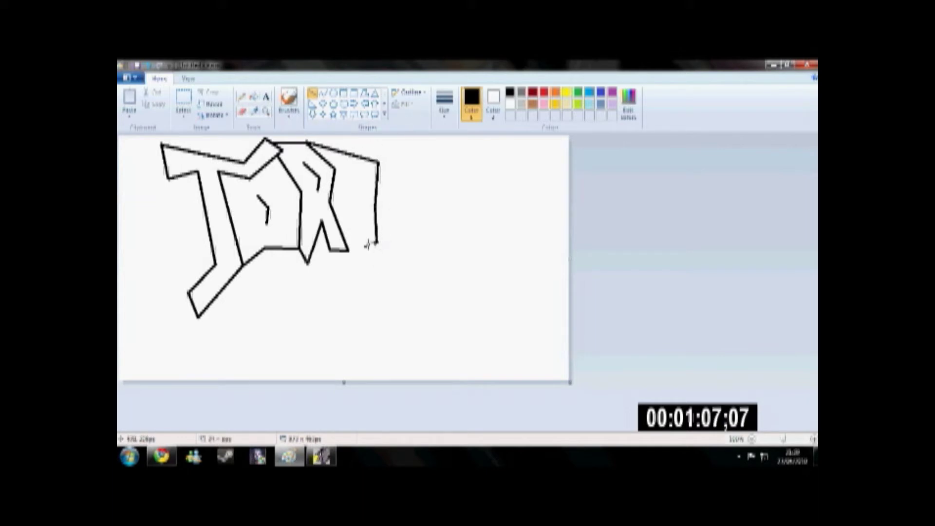
pyautogui.moveTo(347, 181); pyautogui.dragTo(354, 194)
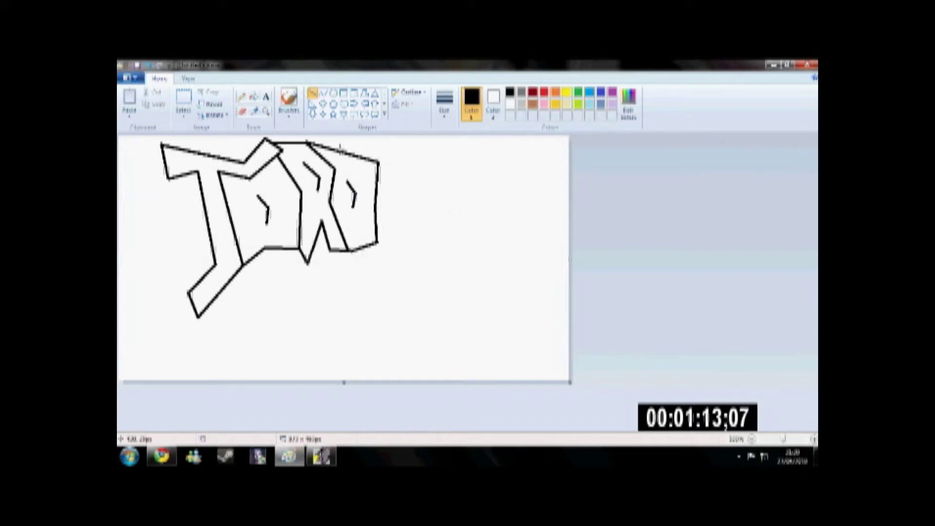
pyautogui.moveTo(370, 151); pyautogui.dragTo(442, 152)
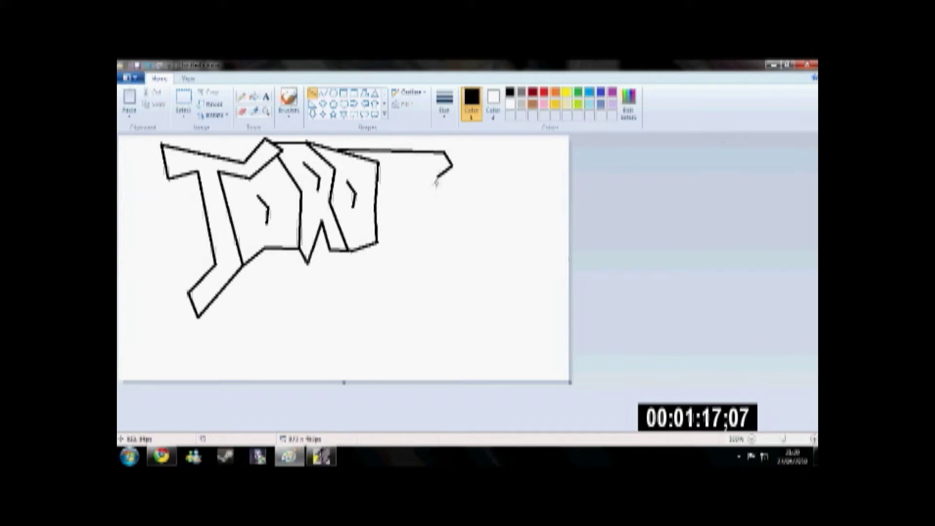
pyautogui.moveTo(413, 175)
pyautogui.mouseDown()
pyautogui.moveTo(402, 173)
pyautogui.moveTo(413, 219)
pyautogui.moveTo(398, 251)
pyautogui.moveTo(377, 166)
pyautogui.mouseUp()
pyautogui.moveTo(379, 239); pyautogui.dragTo(394, 251)
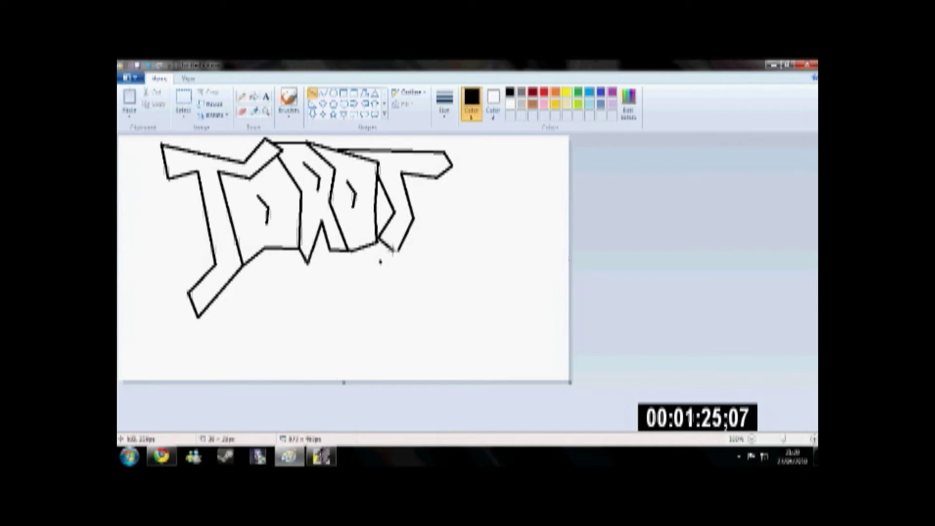
pyautogui.click(242, 112)
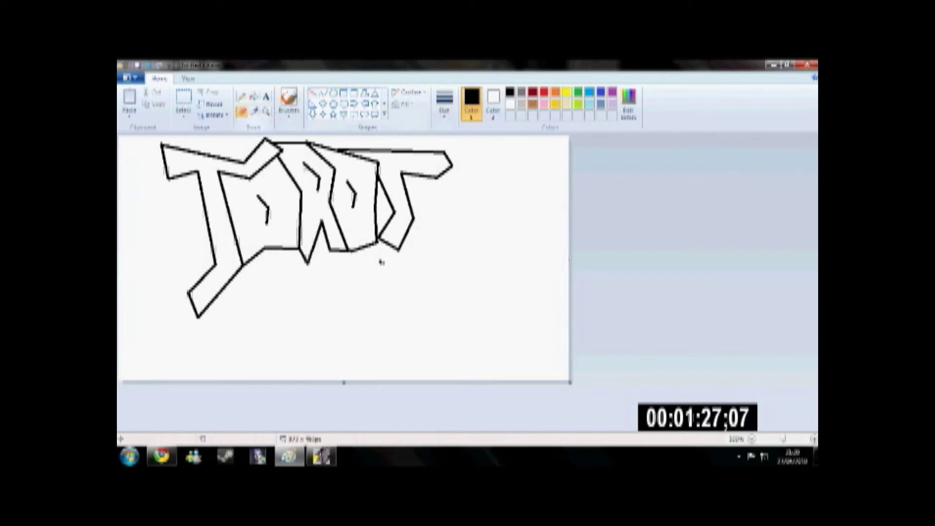
# - Draw an angular Z joined to the second T with straight lines, and erase the stray dot beneath it
pyautogui.click(312, 93)
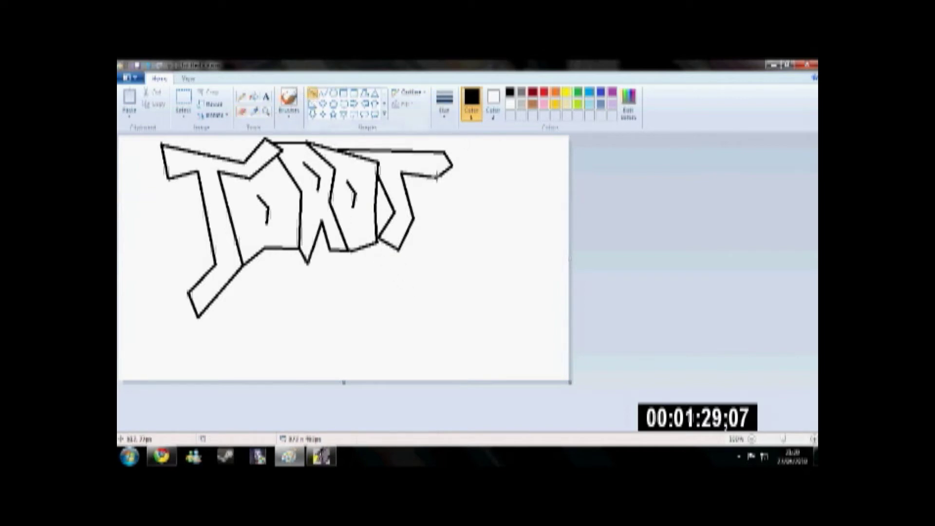
pyautogui.moveTo(455, 165)
pyautogui.mouseDown()
pyautogui.moveTo(494, 170)
pyautogui.moveTo(435, 235)
pyautogui.moveTo(462, 227)
pyautogui.moveTo(484, 261)
pyautogui.moveTo(481, 242)
pyautogui.moveTo(458, 261)
pyautogui.moveTo(400, 251)
pyautogui.mouseUp()
pyautogui.moveTo(414, 216)
pyautogui.mouseDown()
pyautogui.moveTo(443, 193)
pyautogui.moveTo(413, 175)
pyautogui.mouseUp()
pyautogui.click(431, 251)
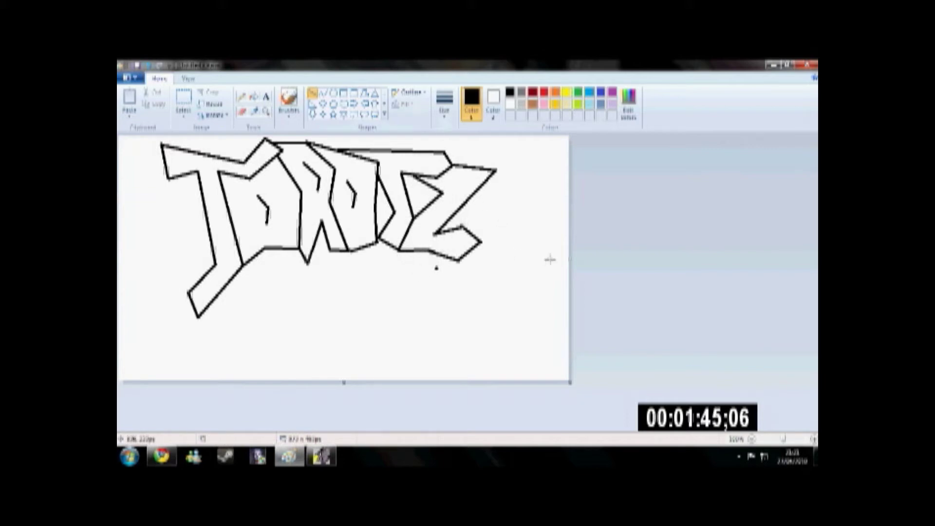
pyautogui.click(242, 111)
pyautogui.click(437, 268)
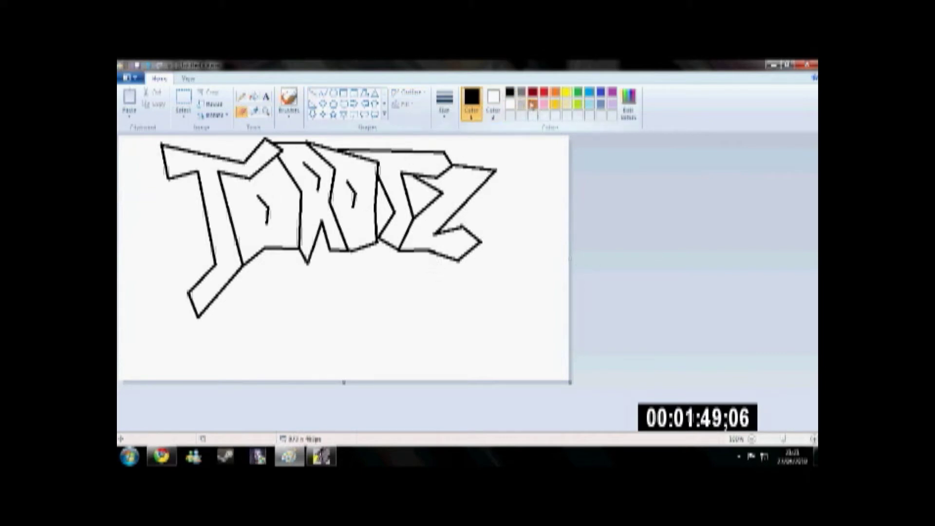
# - Mix a custom black with zero luminance as the primary drawing colour
pyautogui.click(522, 93)
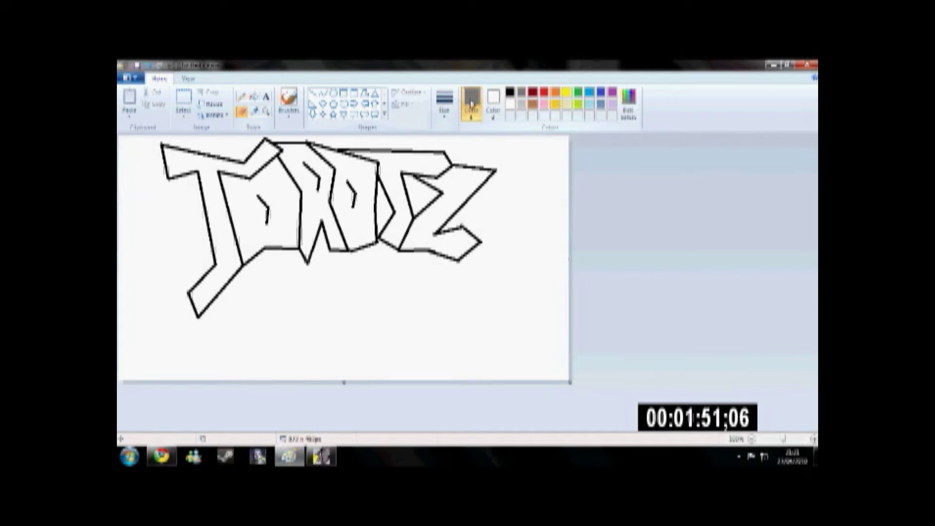
pyautogui.click(629, 120)
pyautogui.moveTo(579, 234); pyautogui.dragTo(579, 288)
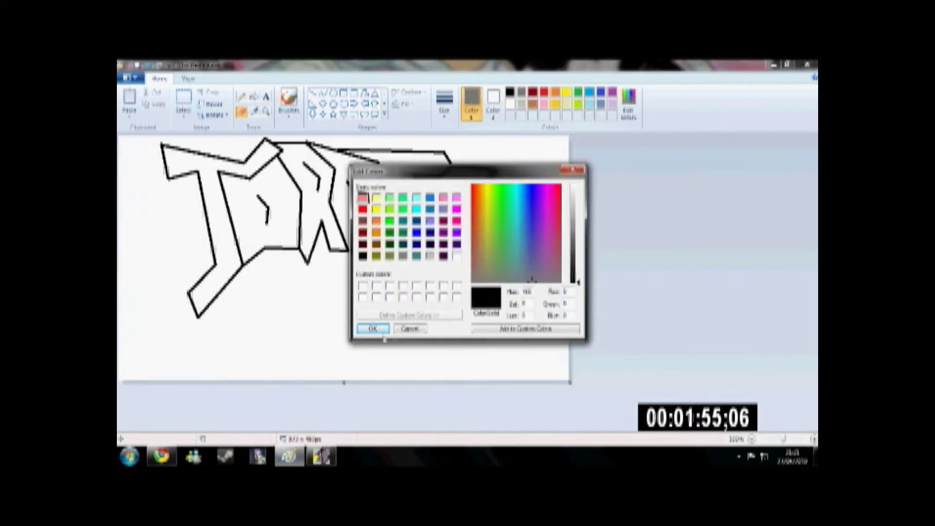
pyautogui.click(373, 329)
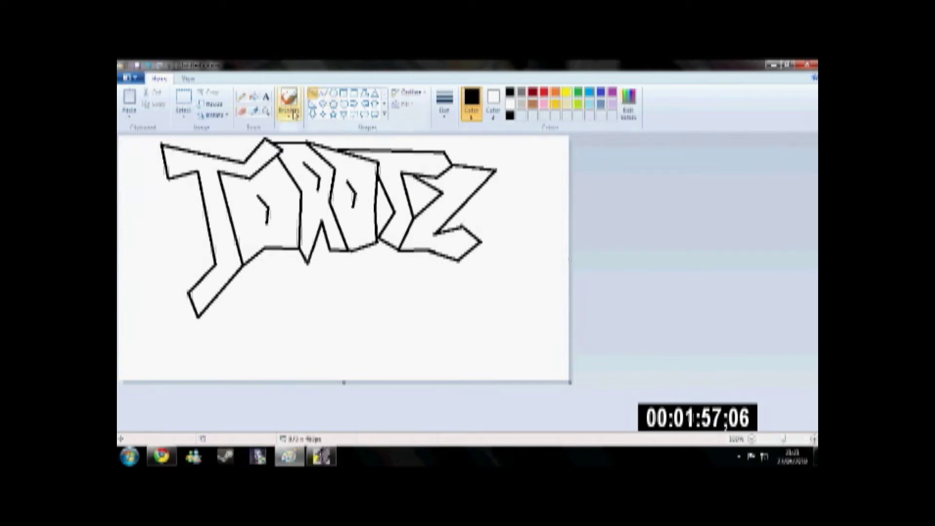
pyautogui.click(288, 117)
pyautogui.click(265, 195)
pyautogui.click(411, 92)
pyautogui.click(485, 153)
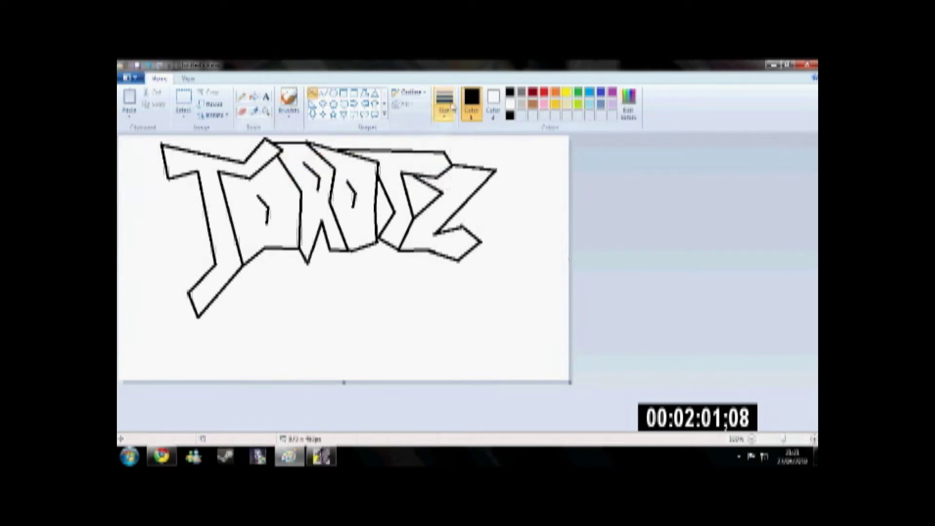
pyautogui.click(451, 108)
pyautogui.click(464, 148)
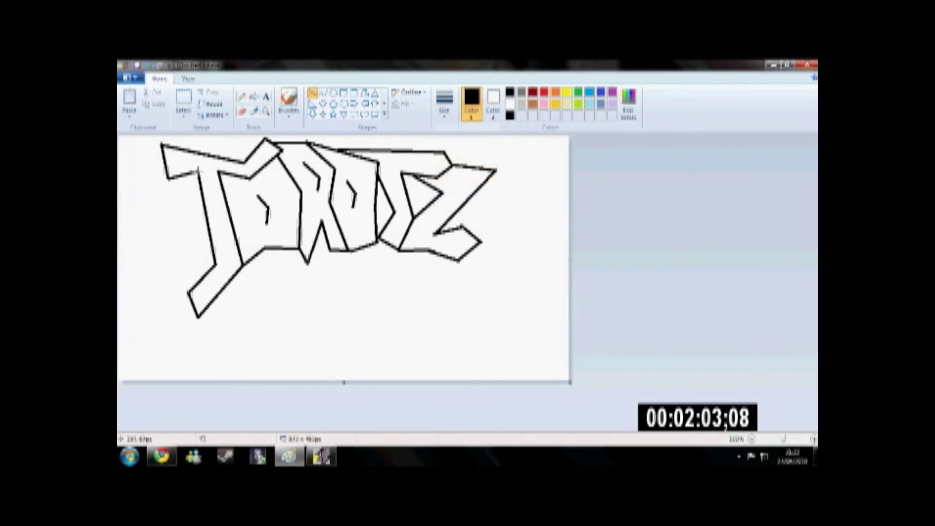
# - Thicken the first T's left edges and the underside of its crossbar's right arm with black lines of the second-thinnest width
pyautogui.click(266, 112)
pyautogui.click(294, 210)
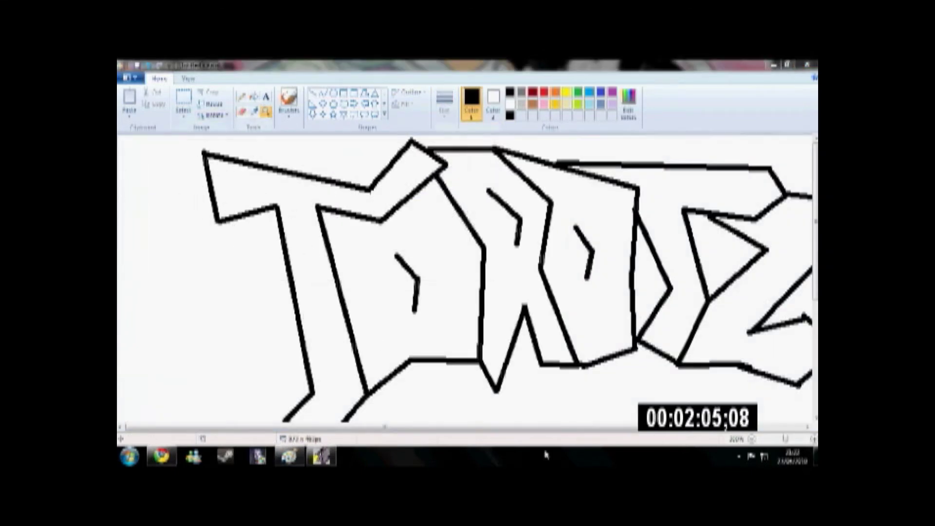
pyautogui.click(312, 93)
pyautogui.click(444, 105)
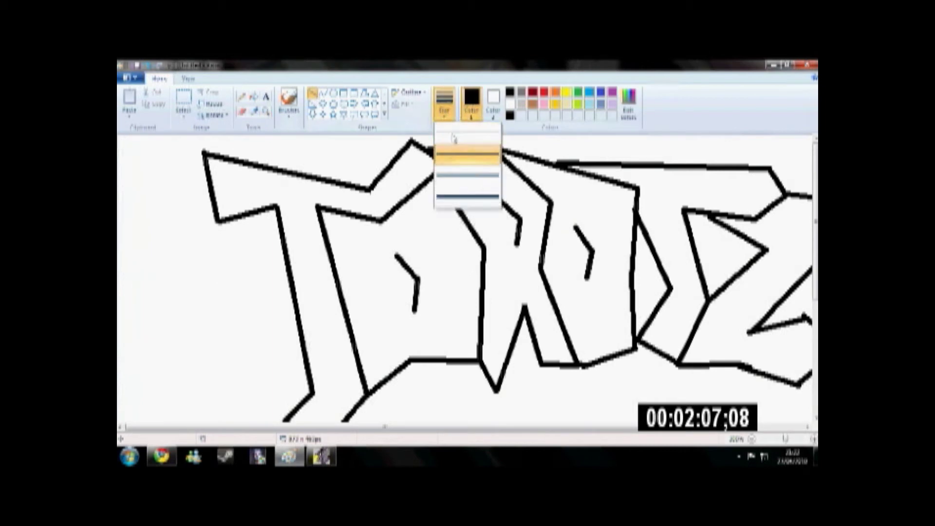
pyautogui.click(467, 156)
pyautogui.moveTo(278, 207); pyautogui.dragTo(315, 389)
pyautogui.moveTo(204, 153); pyautogui.dragTo(221, 223)
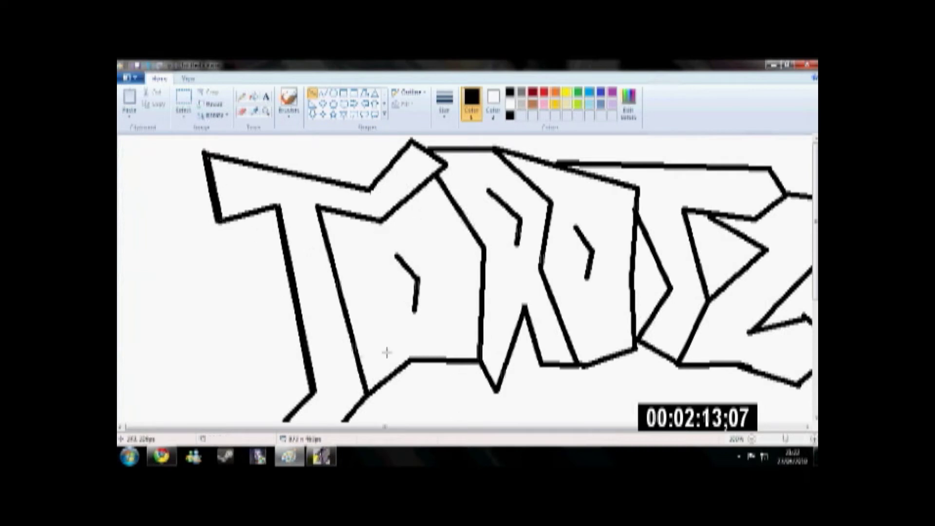
pyautogui.scroll(-3, 269, 379)
pyautogui.moveTo(314, 320)
pyautogui.mouseDown()
pyautogui.moveTo(259, 378)
pyautogui.moveTo(276, 420)
pyautogui.mouseUp()
pyautogui.scroll(3, 324, 207)
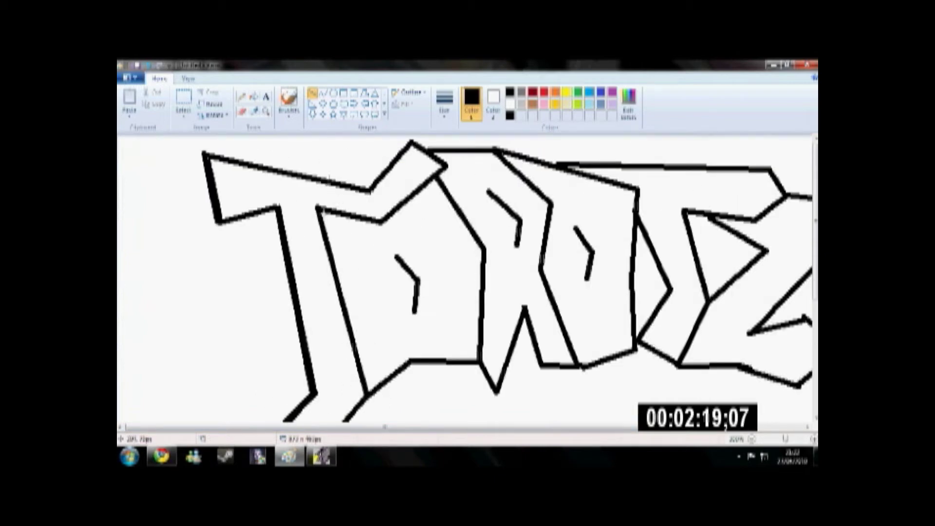
pyautogui.moveTo(324, 206)
pyautogui.mouseDown()
pyautogui.moveTo(378, 216)
pyautogui.moveTo(441, 165)
pyautogui.mouseUp()
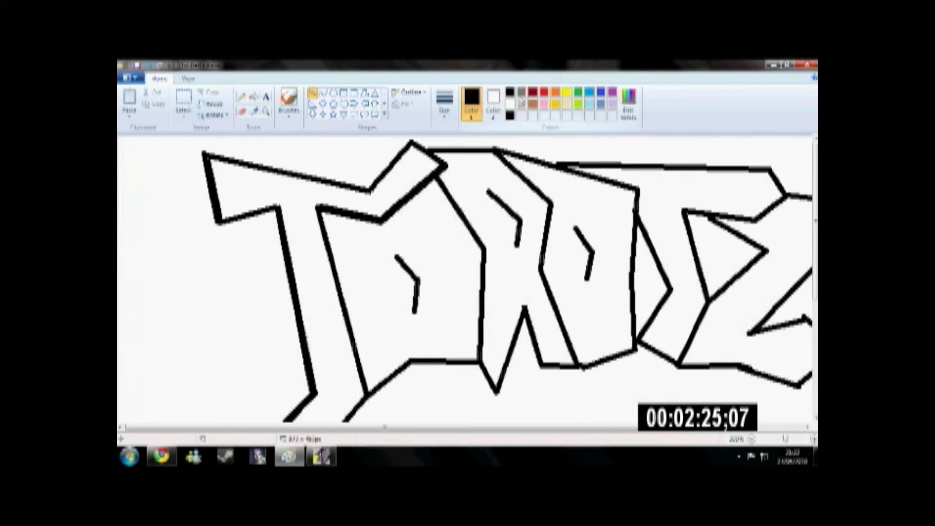
# - Mix a slightly lighter black and add shading lines inside the left edges of the first T's stem, foot and crossbar
pyautogui.click(628, 104)
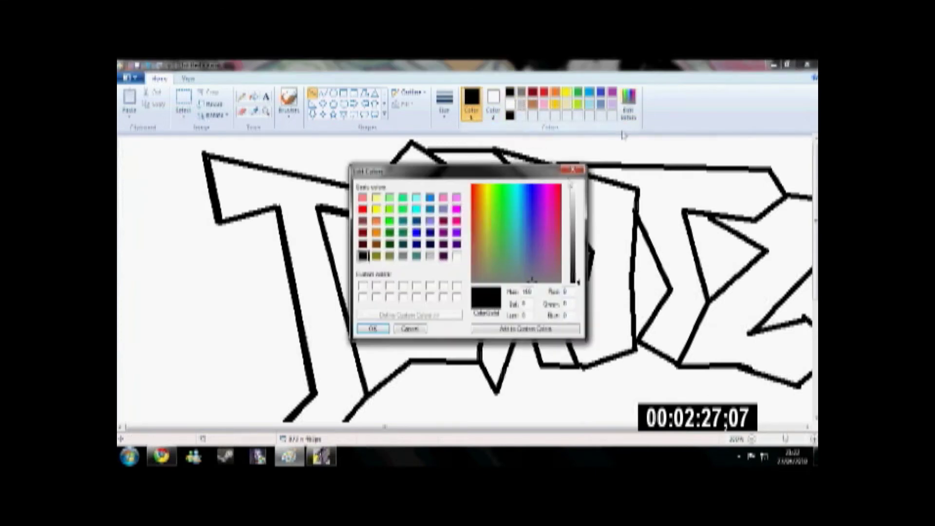
pyautogui.moveTo(578, 282); pyautogui.dragTo(578, 276)
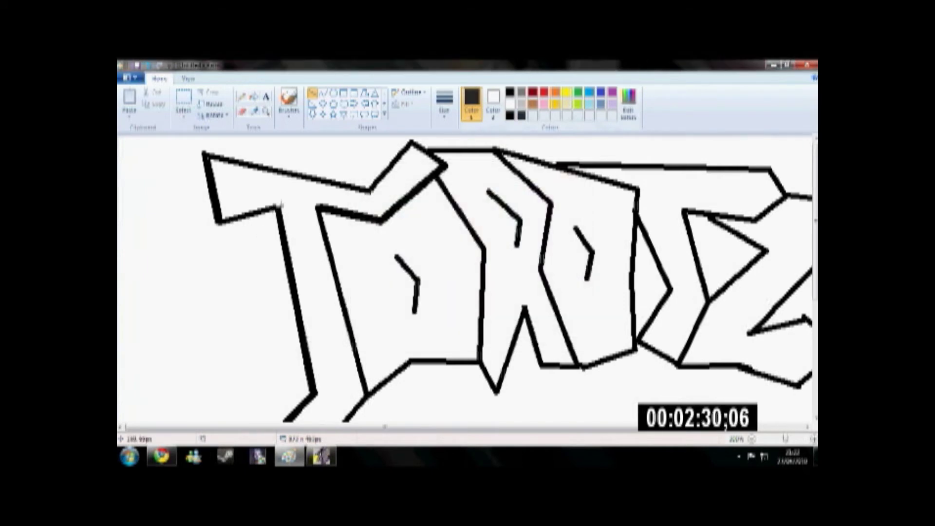
pyautogui.moveTo(281, 208); pyautogui.dragTo(317, 392)
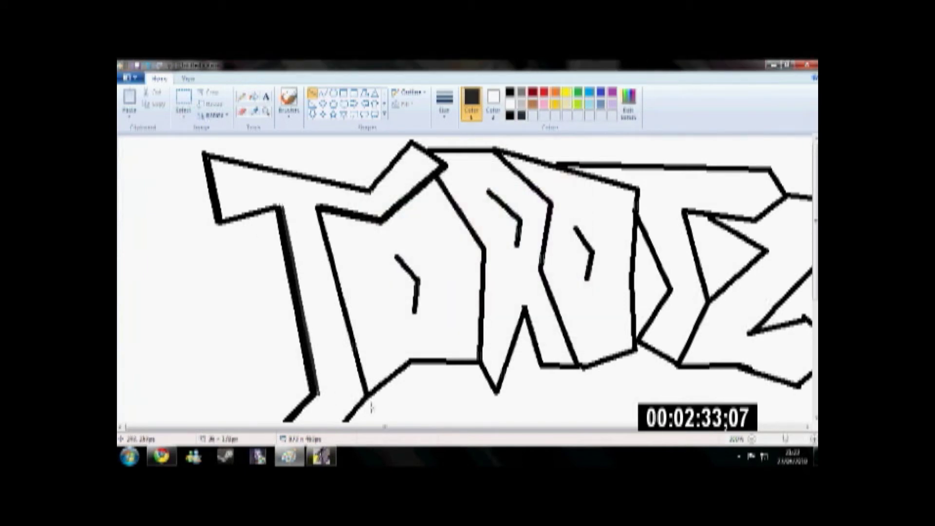
pyautogui.scroll(-3, 372, 407)
pyautogui.moveTo(319, 321)
pyautogui.mouseDown()
pyautogui.moveTo(263, 378)
pyautogui.moveTo(283, 422)
pyautogui.mouseUp()
pyautogui.click(275, 389)
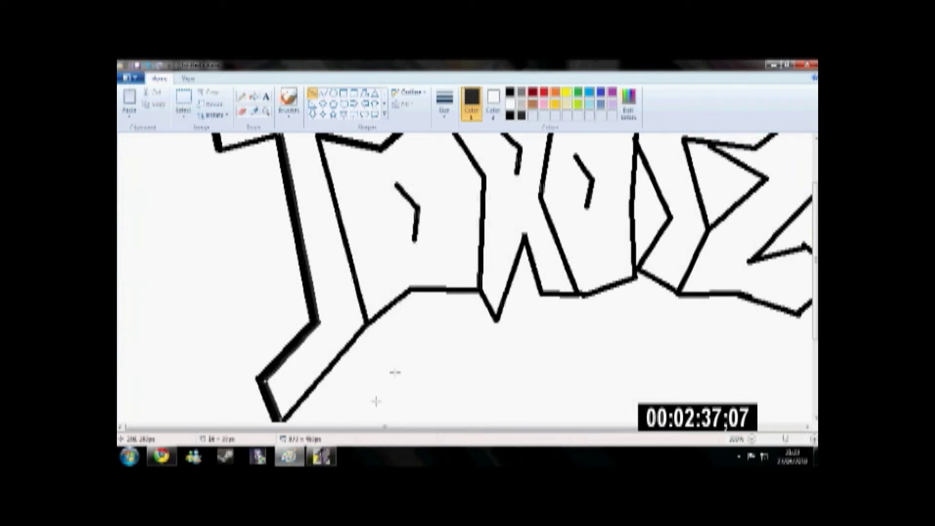
pyautogui.click(375, 401)
pyautogui.scroll(3, 375, 401)
pyautogui.moveTo(220, 223)
pyautogui.mouseDown()
pyautogui.moveTo(208, 155)
pyautogui.moveTo(210, 163)
pyautogui.mouseUp()
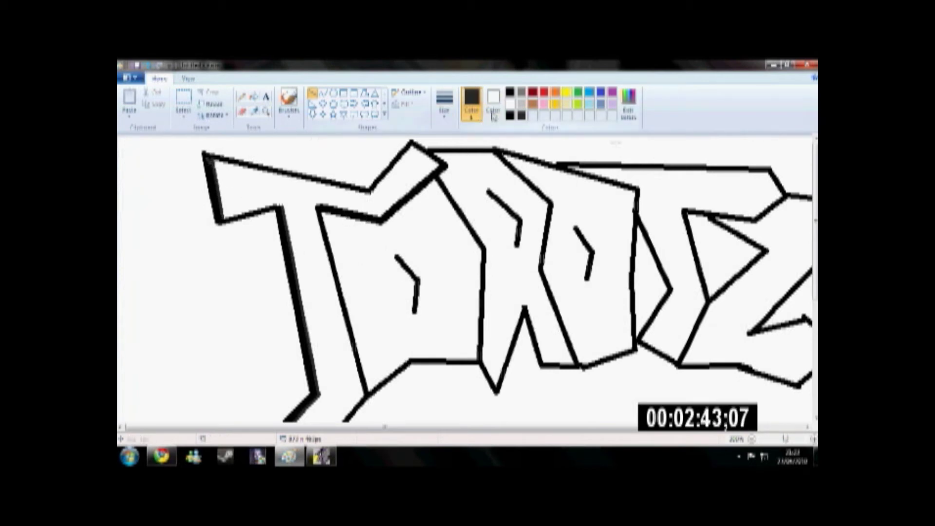
# - Mix a lighter dark grey and draw another shading line inside the left edge of the first T's stem
pyautogui.click(628, 104)
pyautogui.click(399, 329)
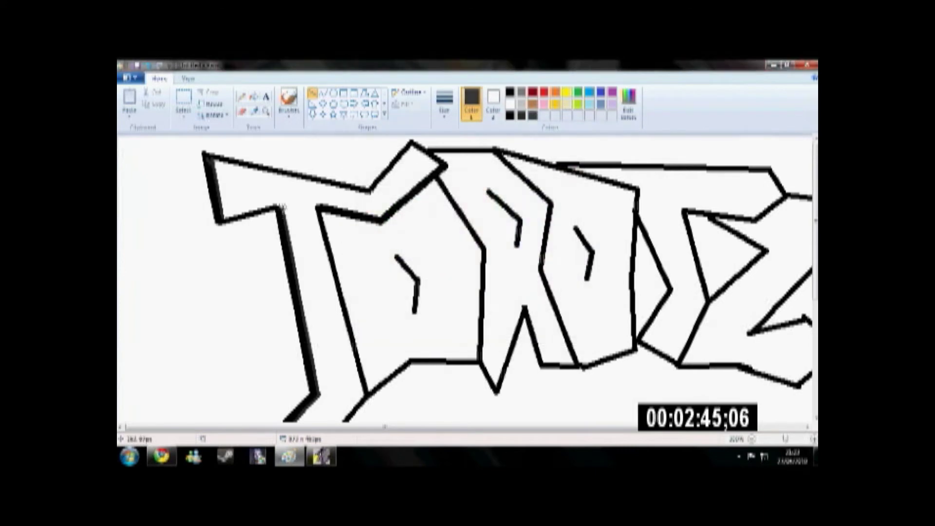
pyautogui.moveTo(285, 205); pyautogui.dragTo(319, 390)
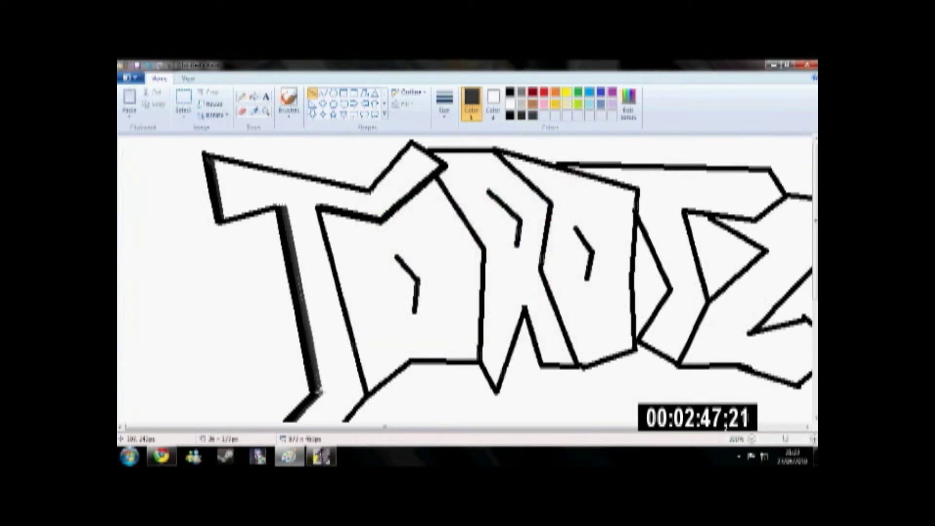
# - Raise the luminance of the primary drawing colour to mix a medium-dark grey
pyautogui.click(628, 103)
pyautogui.moveTo(578, 266); pyautogui.dragTo(578, 257)
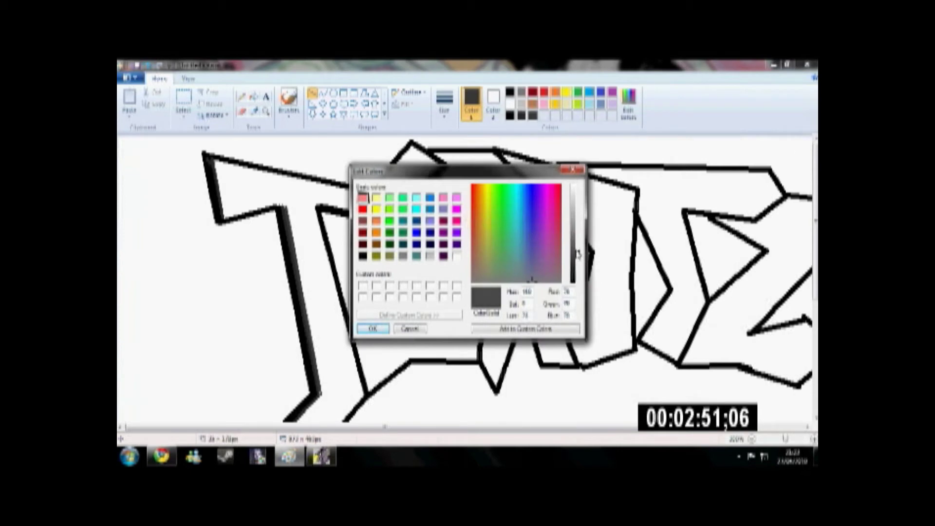
pyautogui.click(373, 329)
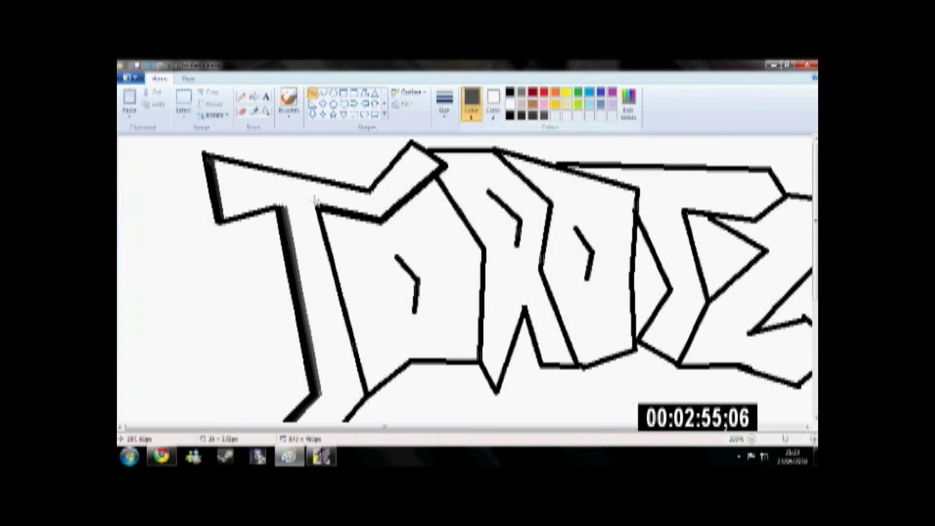
pyautogui.moveTo(288, 204); pyautogui.dragTo(327, 397)
pyautogui.hotkey('ctrl', 'z')
pyautogui.moveTo(288, 205); pyautogui.dragTo(323, 392)
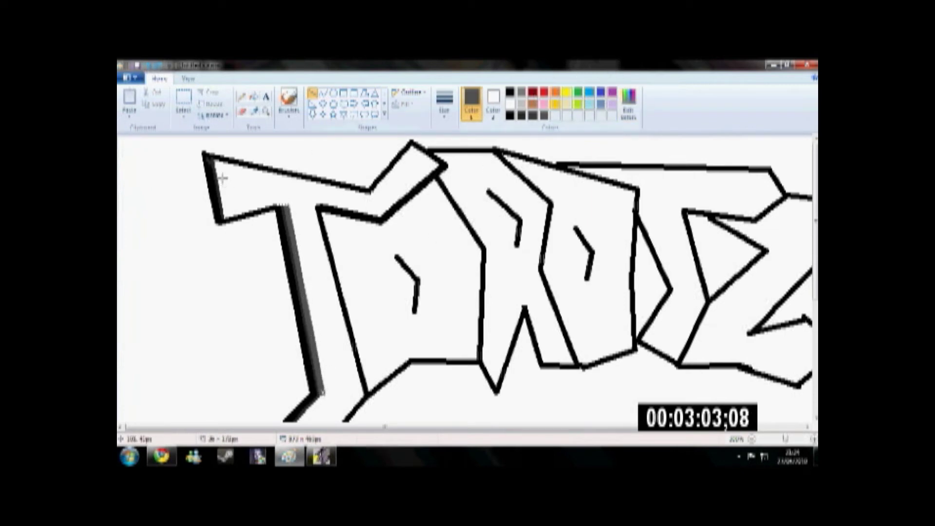
pyautogui.click(148, 65)
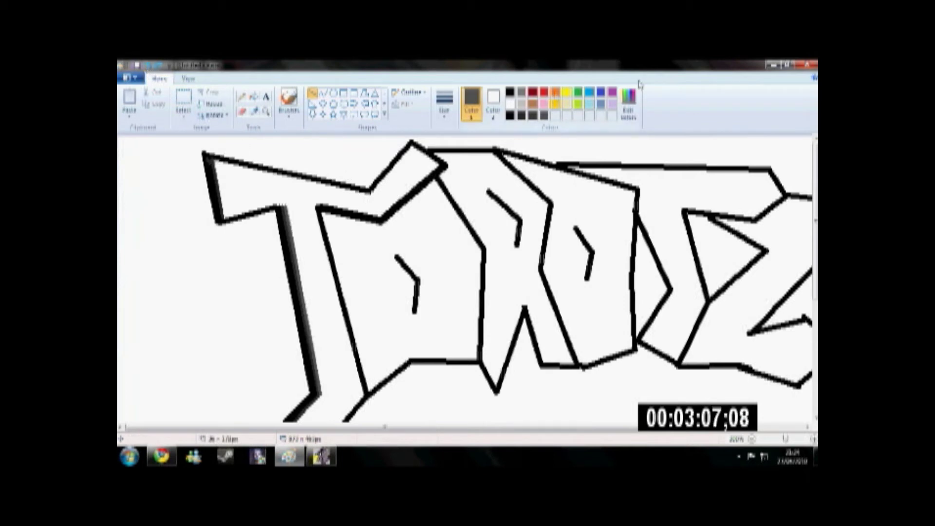
# - Mix a darker grey and add shading lines inside the left edges of the first T's crossbar and foot
pyautogui.click(629, 104)
pyautogui.click(373, 329)
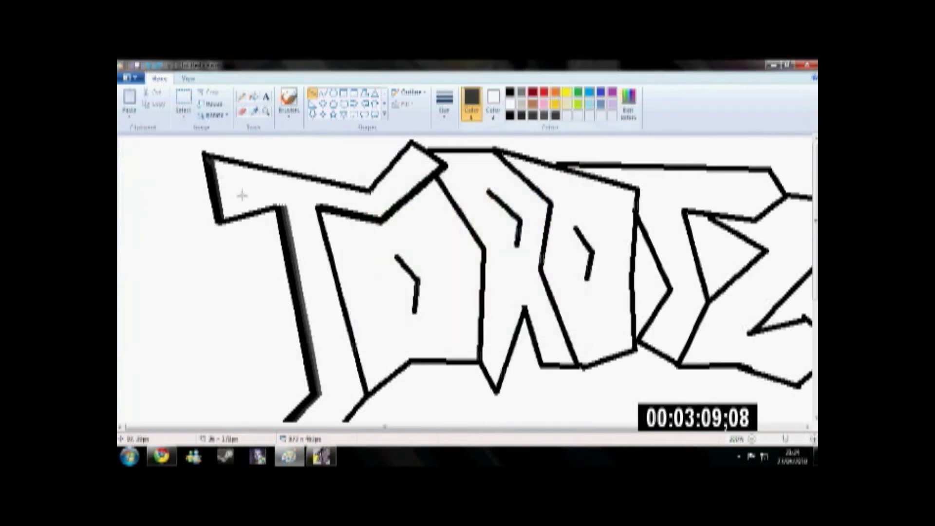
pyautogui.moveTo(213, 156); pyautogui.dragTo(226, 222)
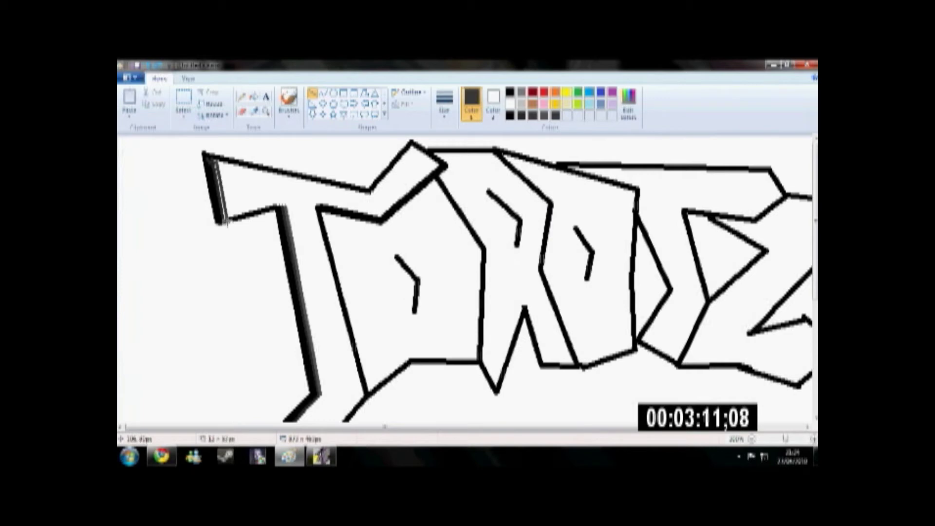
pyautogui.click(147, 65)
pyautogui.moveTo(212, 156); pyautogui.dragTo(225, 222)
pyautogui.scroll(-2, 287, 201)
pyautogui.moveTo(319, 323); pyautogui.dragTo(267, 380)
pyautogui.hotkey('ctrl', 'z')
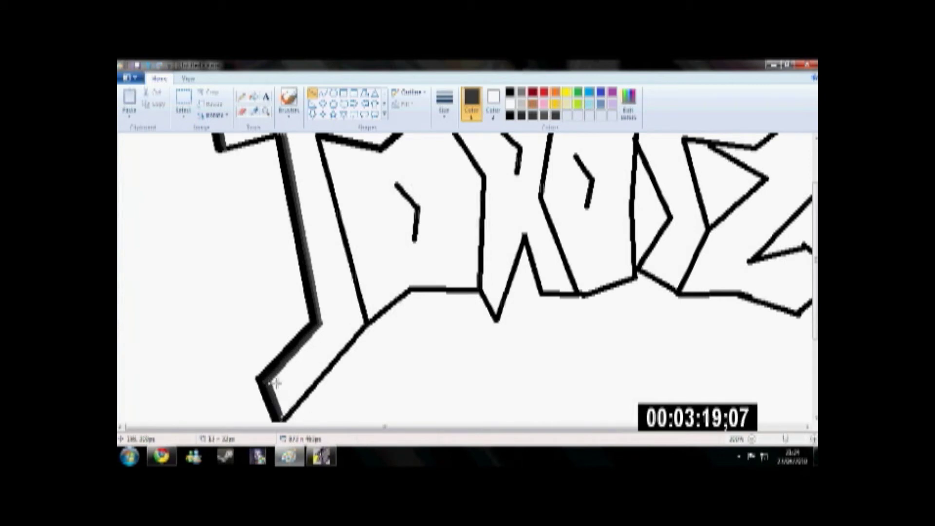
pyautogui.scroll(3, 546, 379)
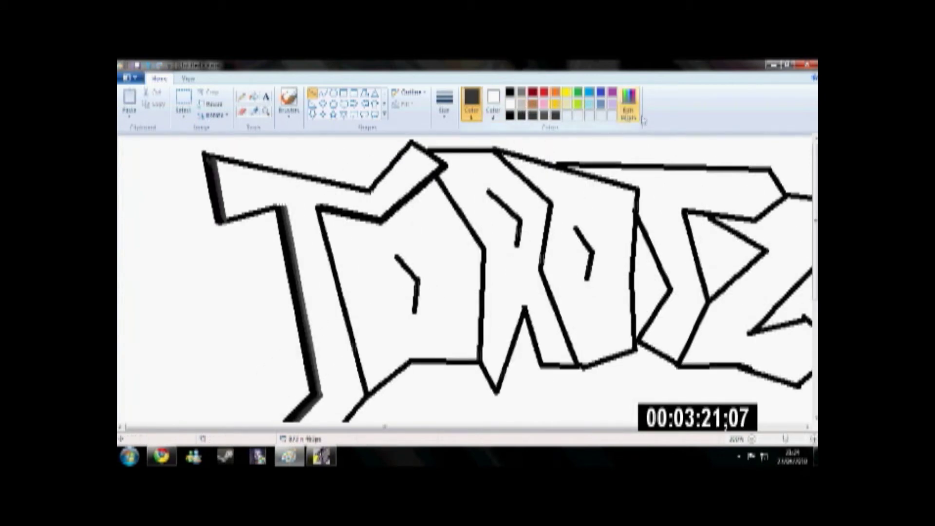
# - Mix a medium-dark grey by raising the luminance and fill the inside of the first T with it
pyautogui.click(629, 104)
pyautogui.moveTo(580, 262); pyautogui.dragTo(579, 247)
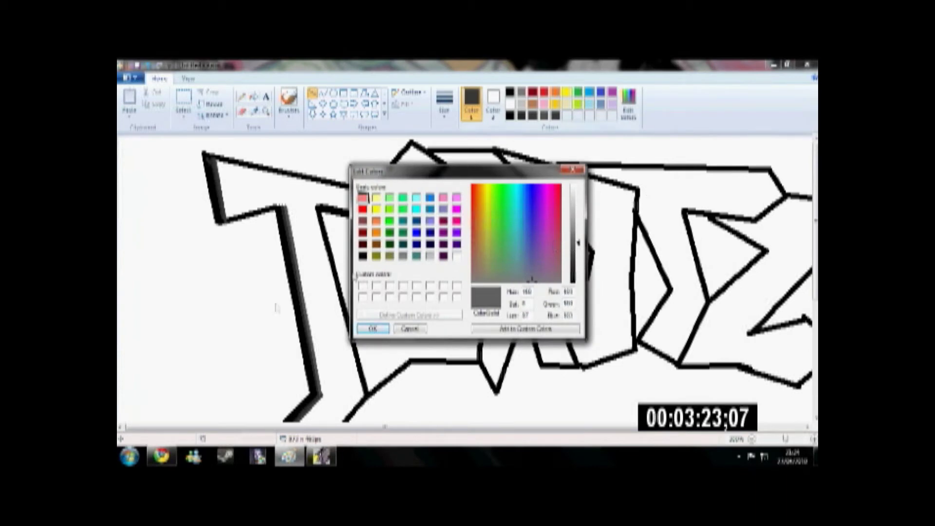
pyautogui.click(372, 328)
pyautogui.click(254, 96)
pyautogui.click(308, 236)
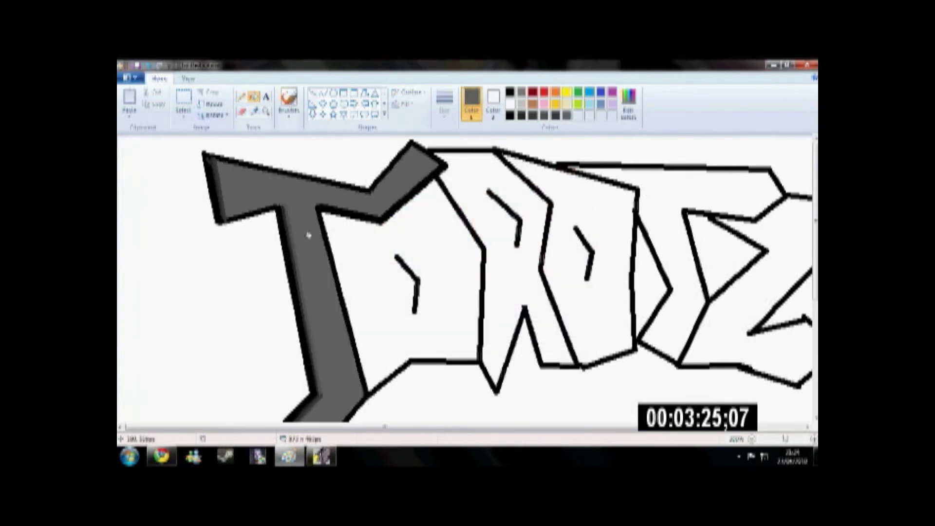
# - Mix a light grey and draw highlight lines inside the first T's right stem edge and along the underside of its crossbar's right arm
pyautogui.click(628, 103)
pyautogui.moveTo(581, 253); pyautogui.dragTo(579, 225)
pyautogui.click(373, 329)
pyautogui.click(312, 93)
pyautogui.moveTo(317, 212); pyautogui.dragTo(364, 394)
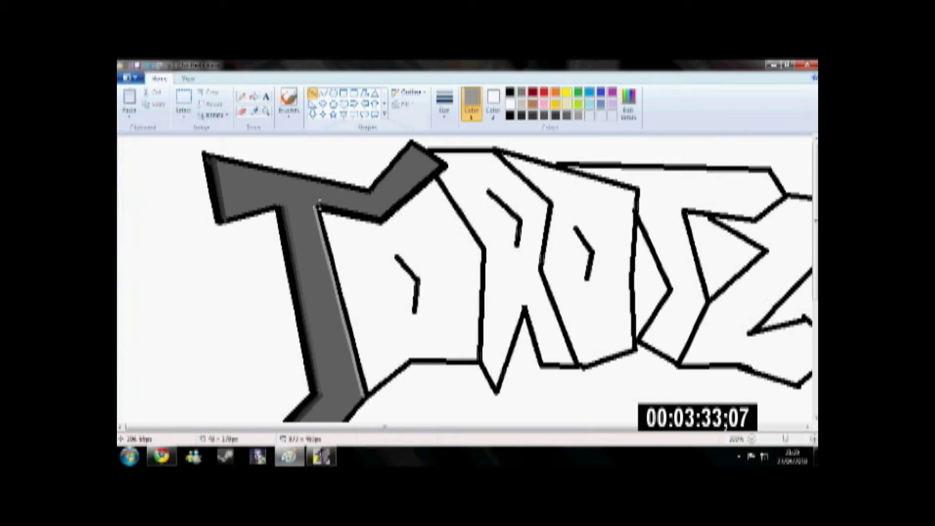
pyautogui.moveTo(320, 204); pyautogui.dragTo(318, 198)
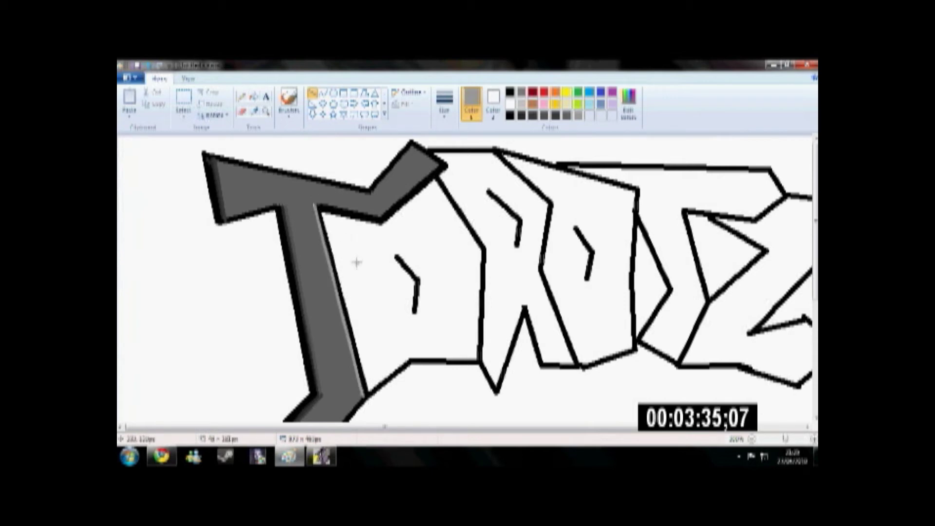
pyautogui.moveTo(317, 205); pyautogui.dragTo(427, 171)
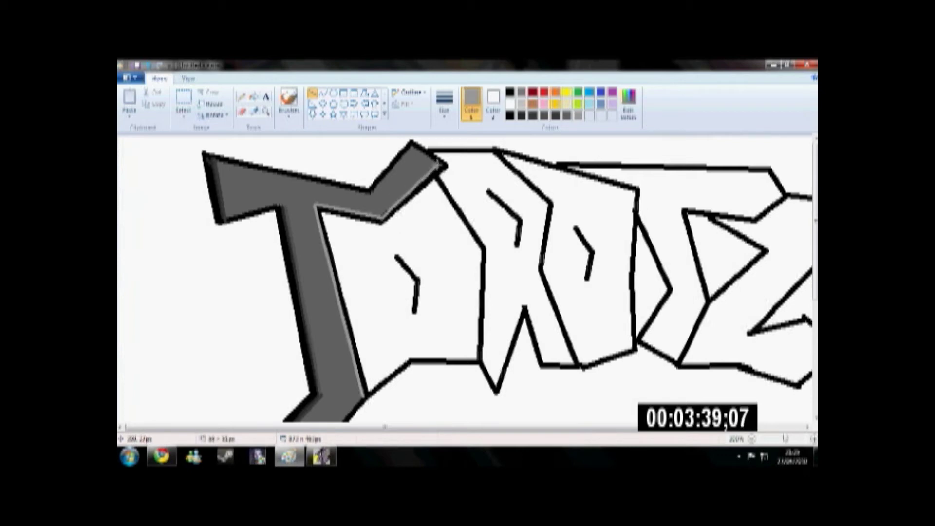
pyautogui.moveTo(385, 212); pyautogui.dragTo(381, 215)
pyautogui.click(434, 253)
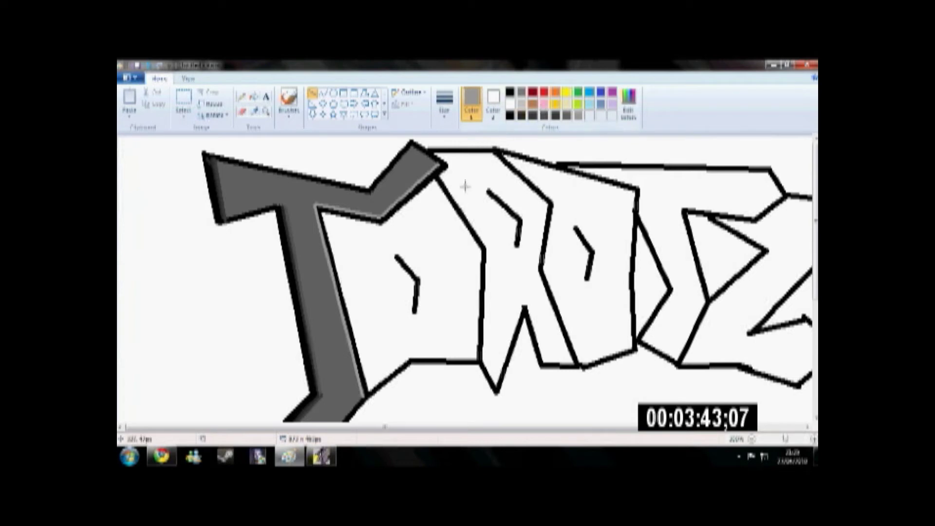
# - Darken the palette's rose colour to a deep crimson and draw a shading line inside the first O's left edge
pyautogui.click(545, 105)
pyautogui.click(628, 104)
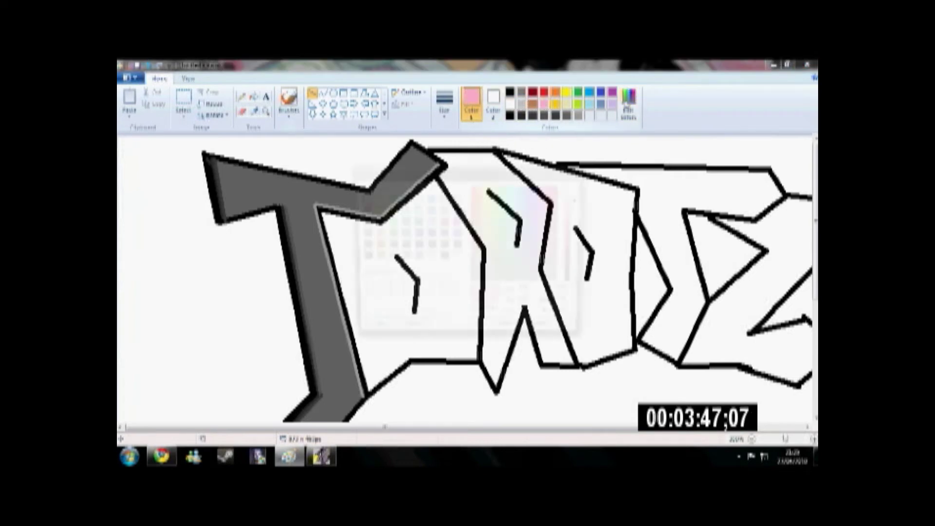
pyautogui.moveTo(578, 204); pyautogui.dragTo(580, 243)
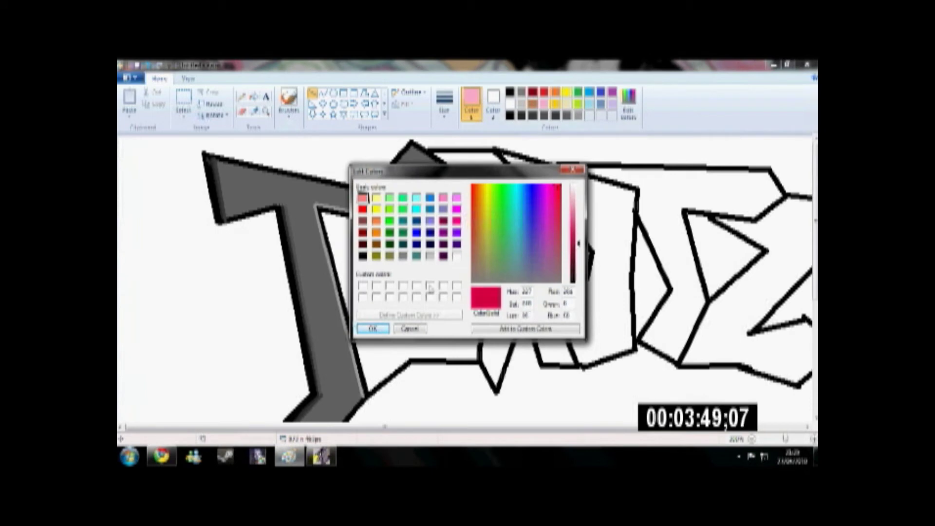
pyautogui.click(373, 328)
pyautogui.moveTo(321, 213); pyautogui.dragTo(370, 392)
pyautogui.moveTo(323, 213); pyautogui.dragTo(321, 211)
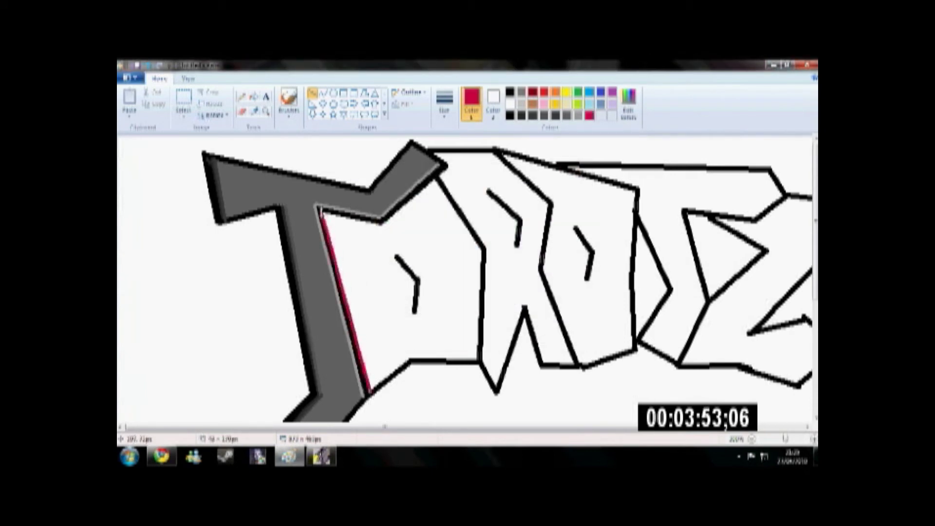
# - Mix a brighter crimson and draw a second shading line beside the first one in the first O
pyautogui.click(629, 104)
pyautogui.moveTo(577, 253); pyautogui.dragTo(576, 233)
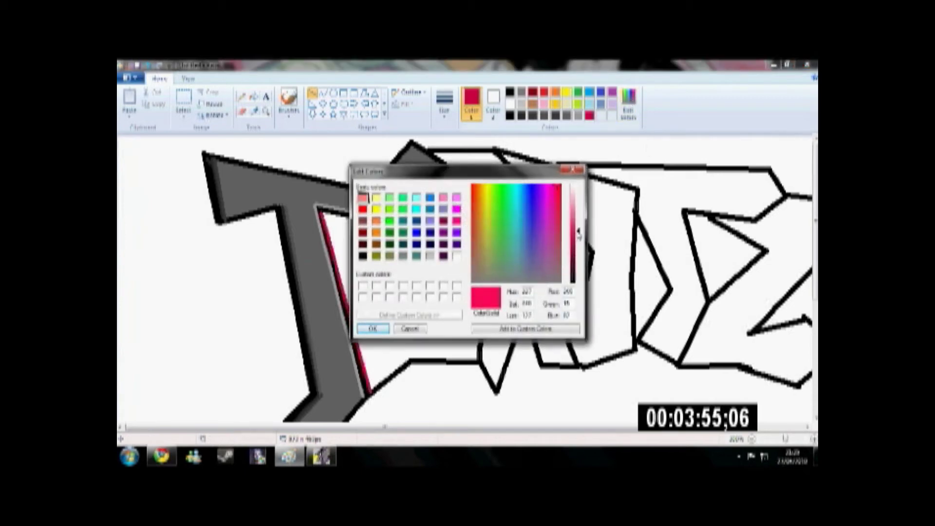
pyautogui.click(373, 328)
pyautogui.moveTo(323, 215); pyautogui.dragTo(371, 390)
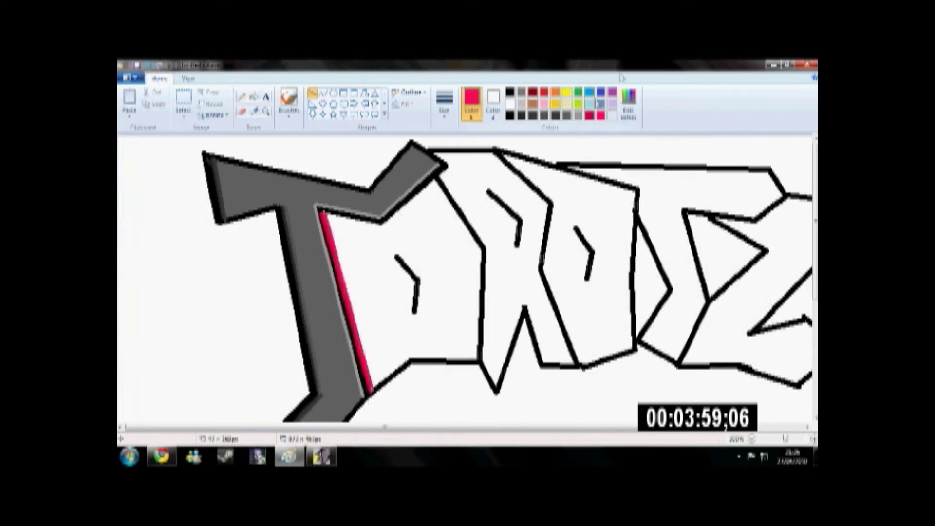
# - Mix a slightly lighter pinkish red and extend the first O's left-edge gradient with another line, undoing the misplaced stroke
pyautogui.click(628, 102)
pyautogui.moveTo(578, 230); pyautogui.dragTo(578, 225)
pyautogui.click(381, 329)
pyautogui.moveTo(323, 213); pyautogui.dragTo(376, 390)
pyautogui.hotkey('ctrl', 'z')
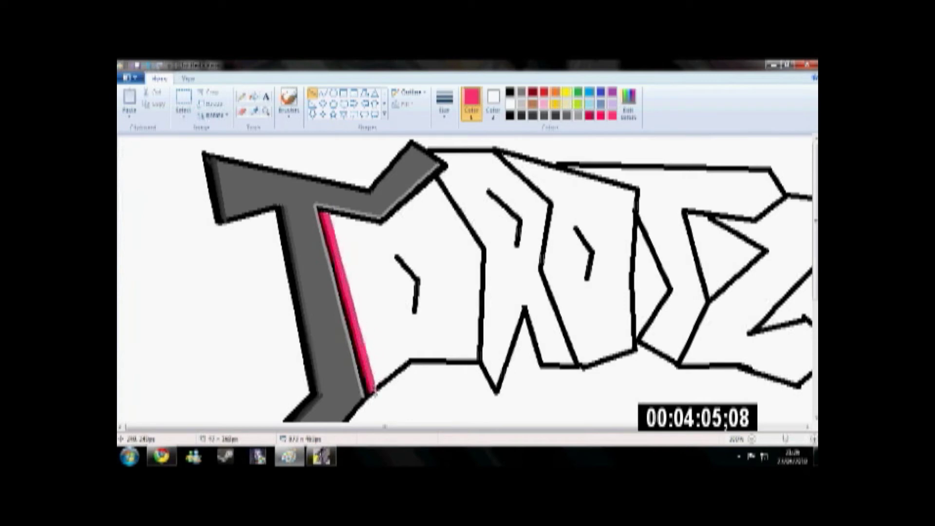
pyautogui.click(475, 117)
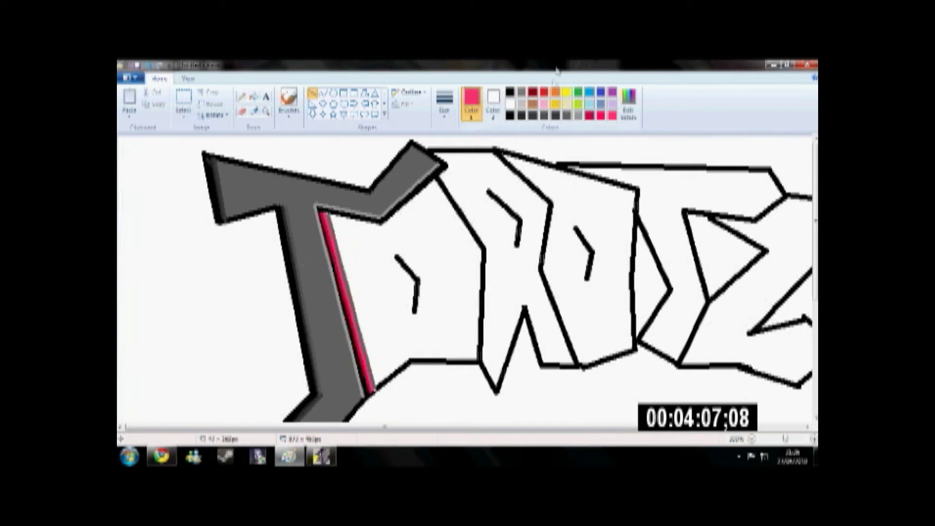
pyautogui.click(147, 65)
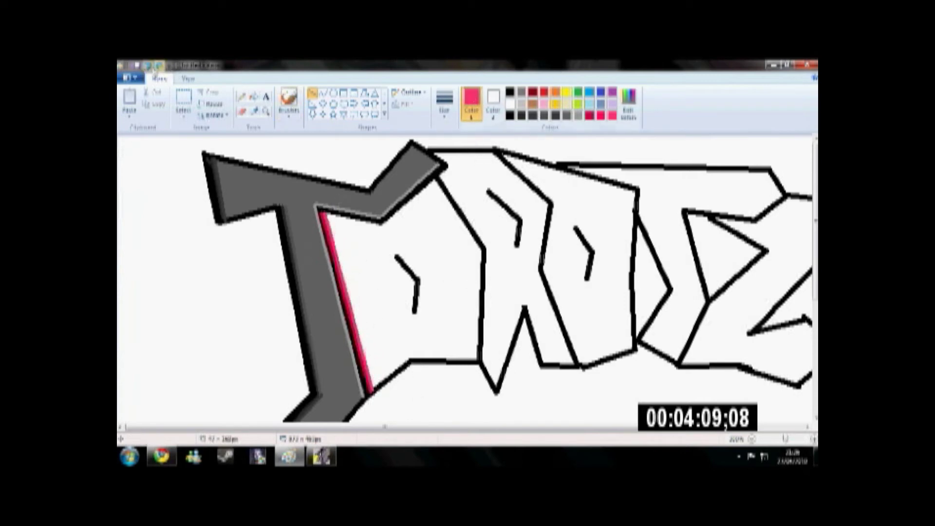
# - Mix a medium pink and add one more gradient line along the first O's left edge
pyautogui.click(629, 102)
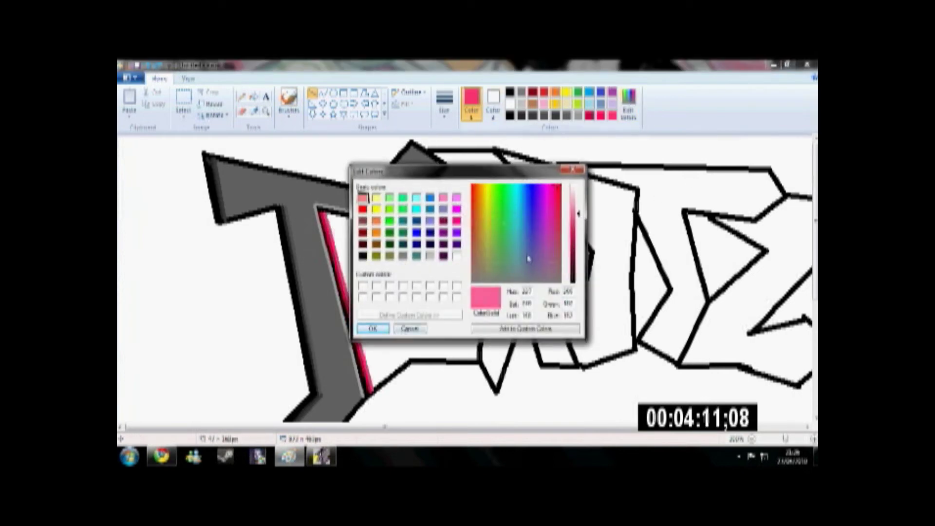
pyautogui.click(382, 328)
pyautogui.moveTo(322, 213)
pyautogui.mouseDown()
pyautogui.moveTo(375, 392)
pyautogui.moveTo(326, 214)
pyautogui.mouseUp()
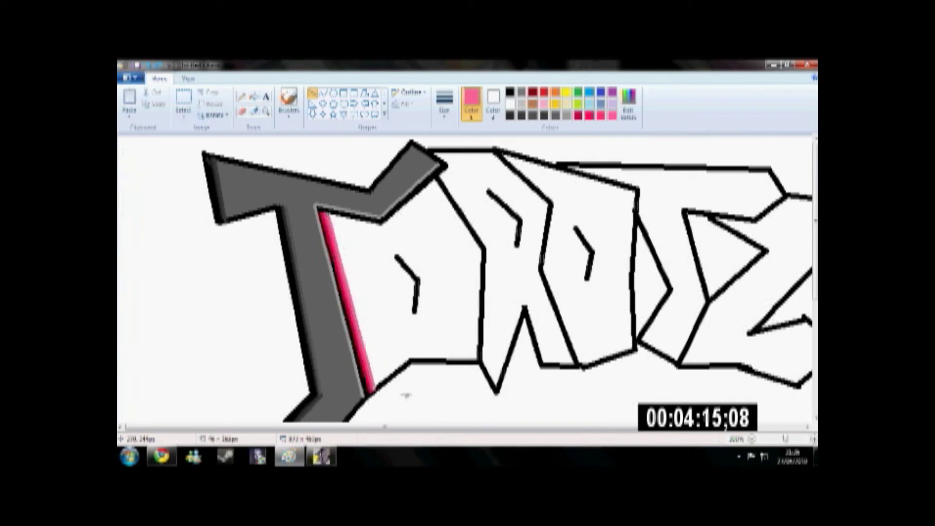
# - Mix a lighter pink and fill the inside of the first O with it
pyautogui.click(628, 102)
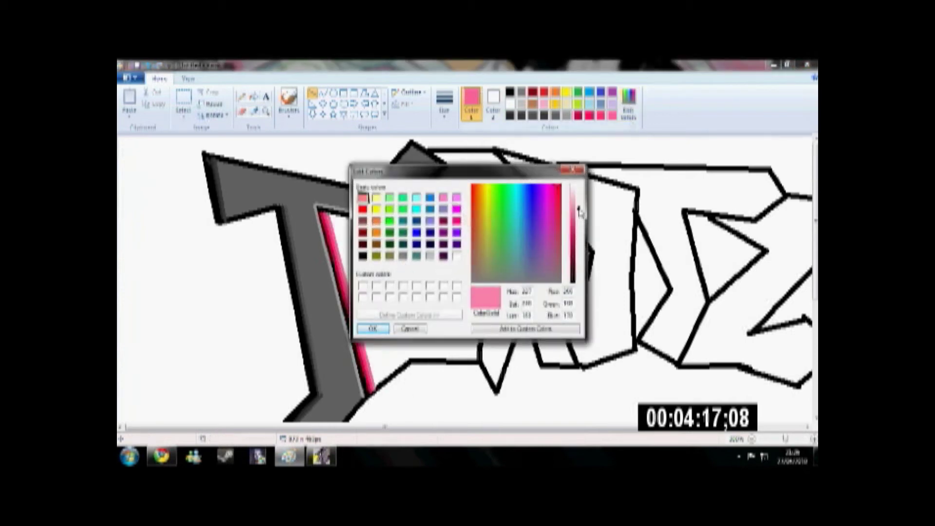
pyautogui.click(373, 329)
pyautogui.click(254, 97)
pyautogui.click(393, 287)
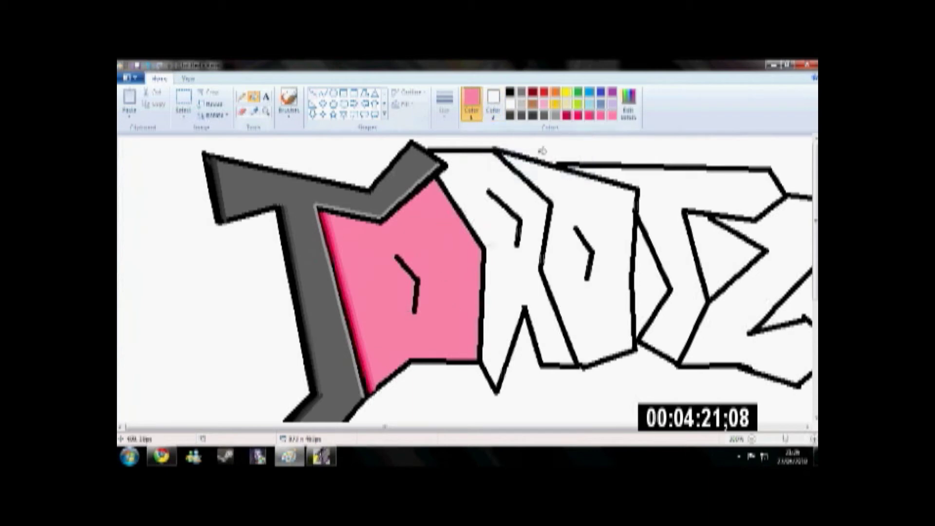
# - Mix a very pale pink and draw highlight lines inside the right edges of the first O
pyautogui.click(628, 103)
pyautogui.moveTo(580, 213); pyautogui.dragTo(580, 195)
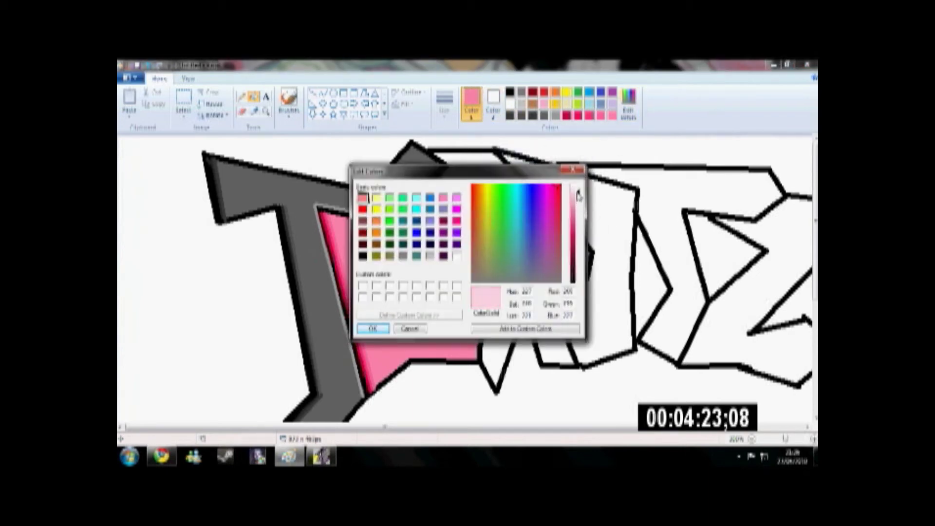
pyautogui.click(373, 329)
pyautogui.click(313, 93)
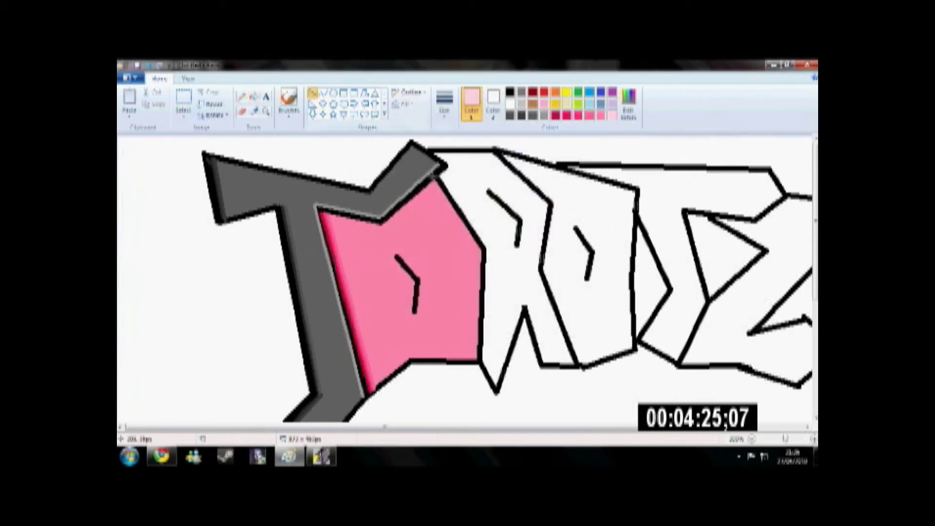
pyautogui.moveTo(434, 182)
pyautogui.mouseDown()
pyautogui.moveTo(479, 249)
pyautogui.moveTo(477, 361)
pyautogui.mouseUp()
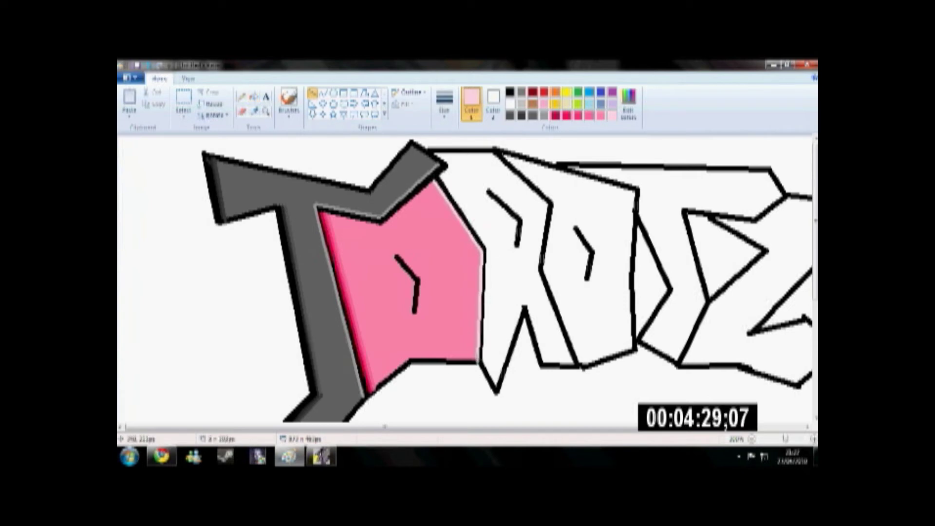
# - Darken the palette's lime to a dark olive green and draw shading lines inside the R's left edges and its right leg's inner edge
pyautogui.click(576, 102)
pyautogui.click(629, 103)
pyautogui.click(580, 258)
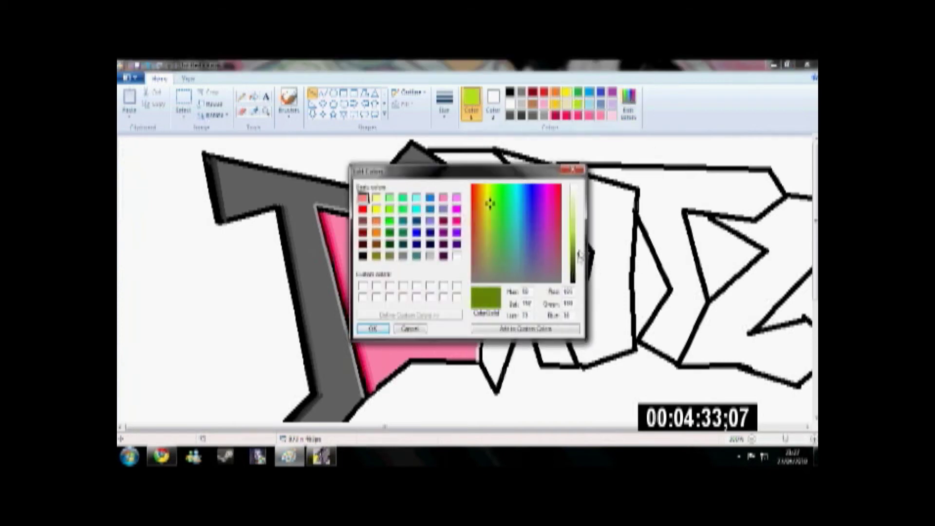
pyautogui.click(379, 331)
pyautogui.moveTo(439, 176); pyautogui.dragTo(486, 245)
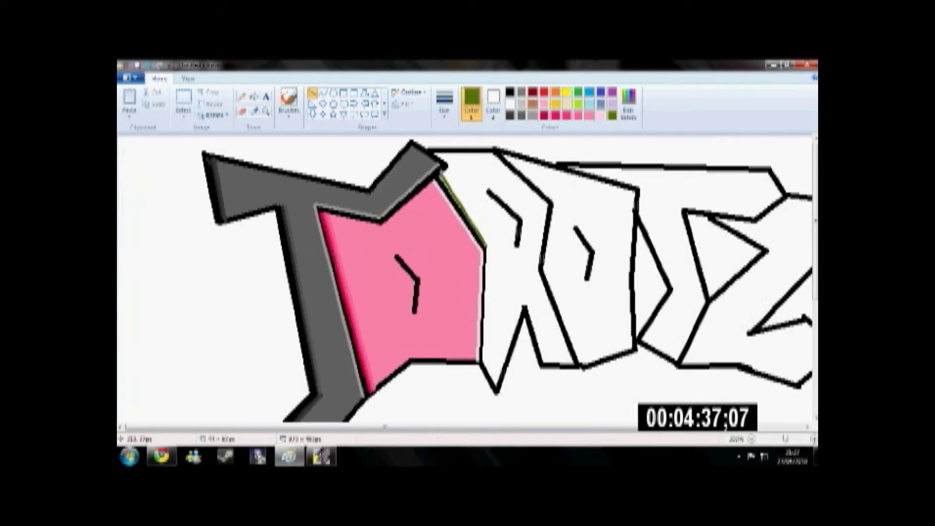
pyautogui.moveTo(485, 243); pyautogui.dragTo(482, 360)
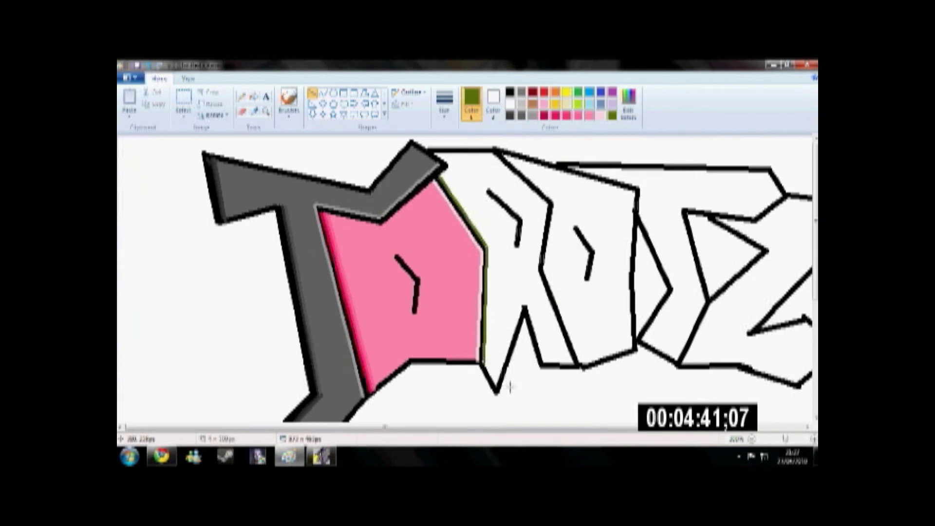
pyautogui.moveTo(528, 306); pyautogui.dragTo(544, 367)
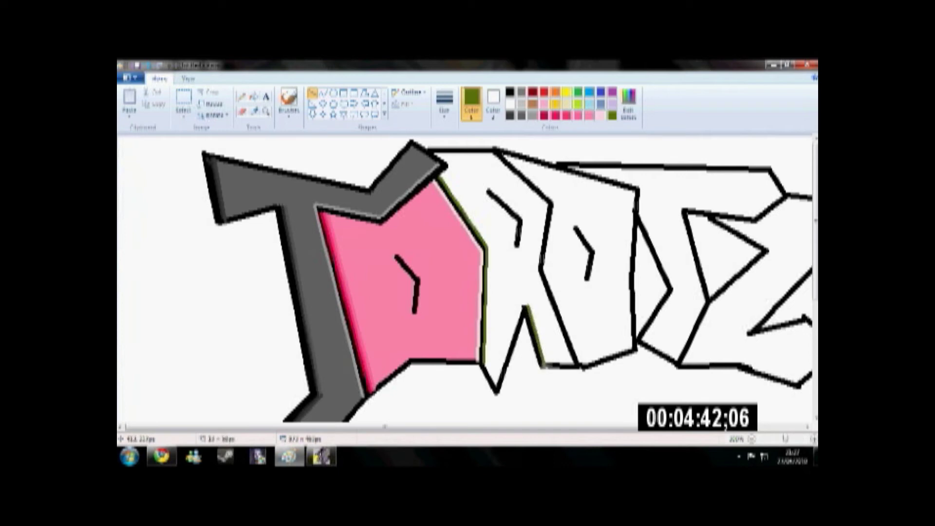
# - Mix a lighter olive green and add a second set of shading lines along the R's left edges and its right leg's inner edge
pyautogui.click(636, 111)
pyautogui.moveTo(579, 259); pyautogui.dragTo(579, 250)
pyautogui.click(379, 329)
pyautogui.moveTo(441, 174); pyautogui.dragTo(487, 242)
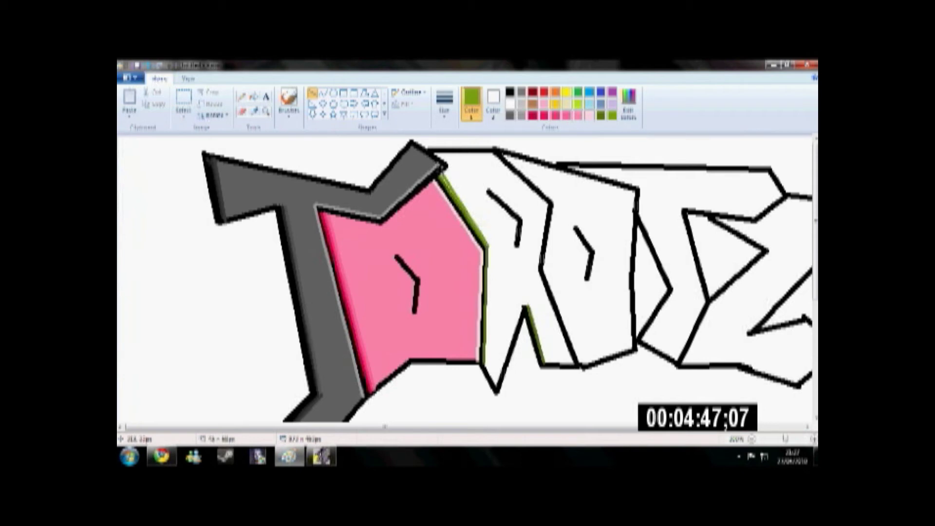
pyautogui.moveTo(441, 174); pyautogui.dragTo(439, 175)
pyautogui.moveTo(490, 245); pyautogui.dragTo(486, 364)
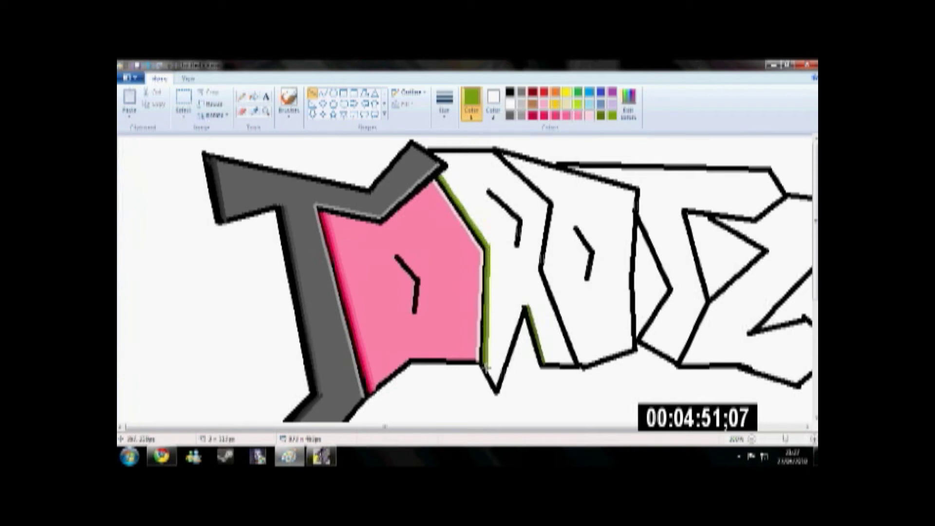
pyautogui.click(537, 320)
pyautogui.moveTo(543, 347); pyautogui.dragTo(545, 361)
pyautogui.moveTo(528, 303); pyautogui.dragTo(532, 302)
# - Mix a brighter lime green and add a third set of shading lines along the R's left edges and its right leg's inner edge
pyautogui.click(629, 104)
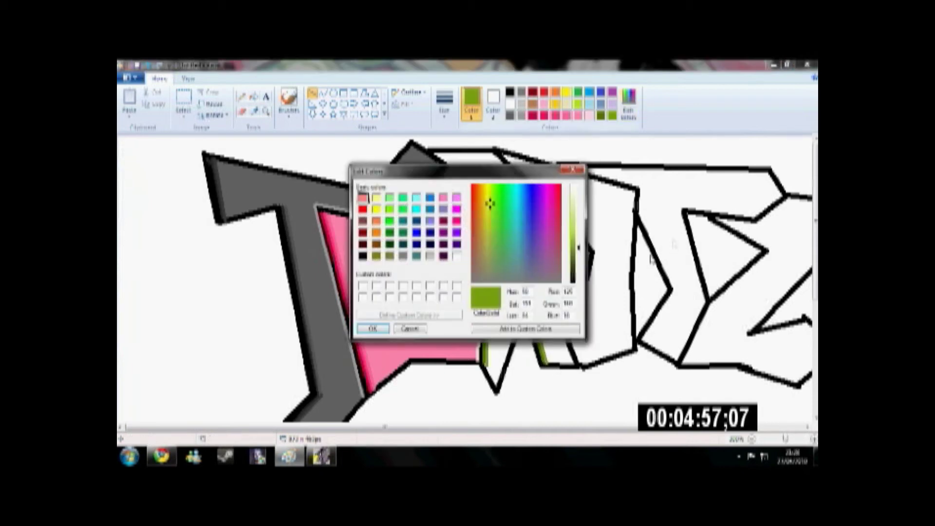
pyautogui.moveTo(578, 246); pyautogui.dragTo(579, 236)
pyautogui.click(372, 329)
pyautogui.moveTo(442, 173); pyautogui.dragTo(488, 243)
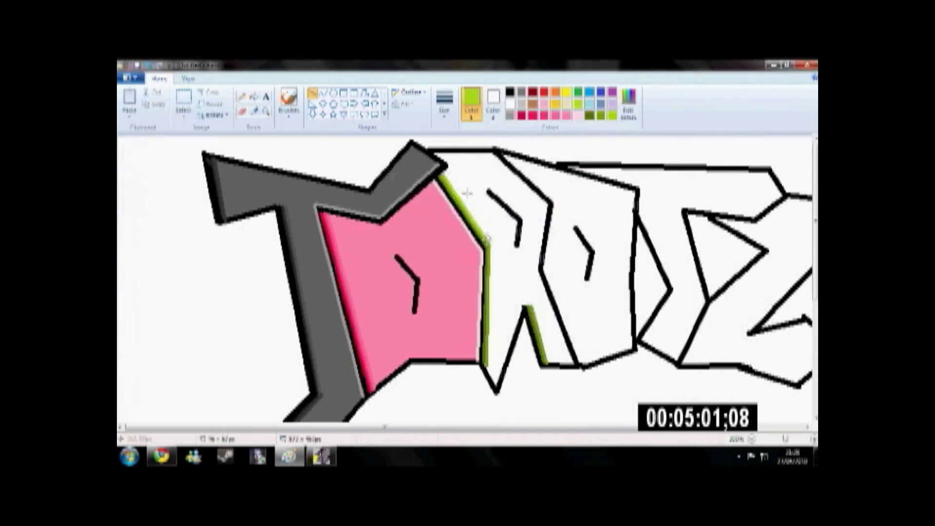
pyautogui.moveTo(485, 246); pyautogui.dragTo(486, 365)
pyautogui.moveTo(533, 303); pyautogui.dragTo(549, 364)
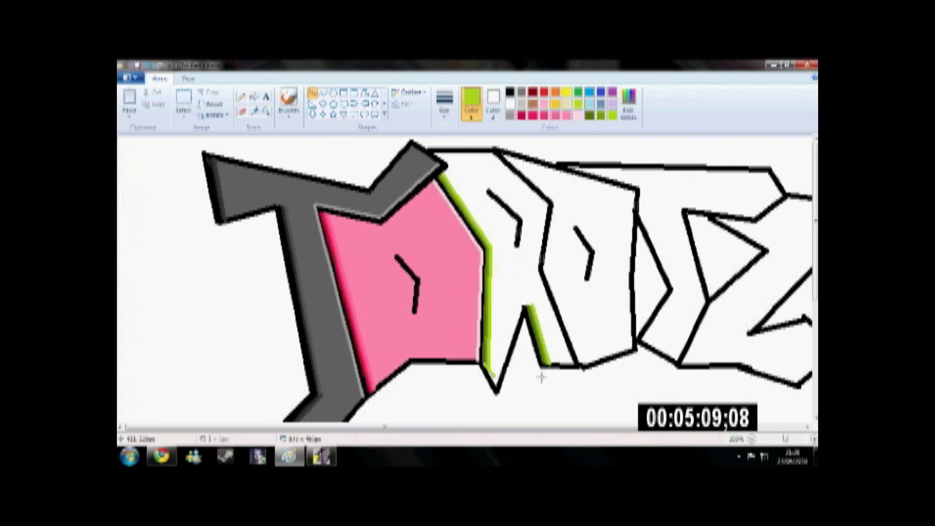
pyautogui.click(148, 65)
pyautogui.moveTo(484, 366); pyautogui.dragTo(485, 367)
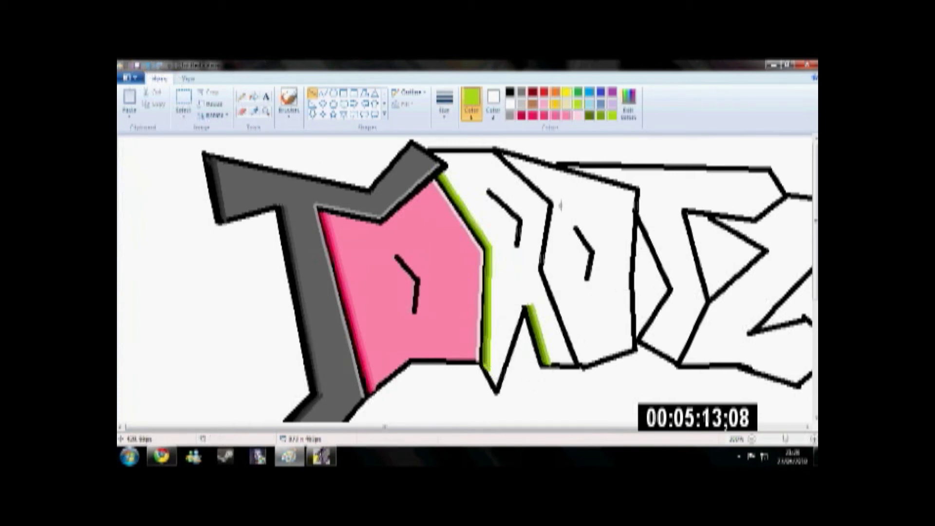
pyautogui.moveTo(534, 305); pyautogui.dragTo(552, 365)
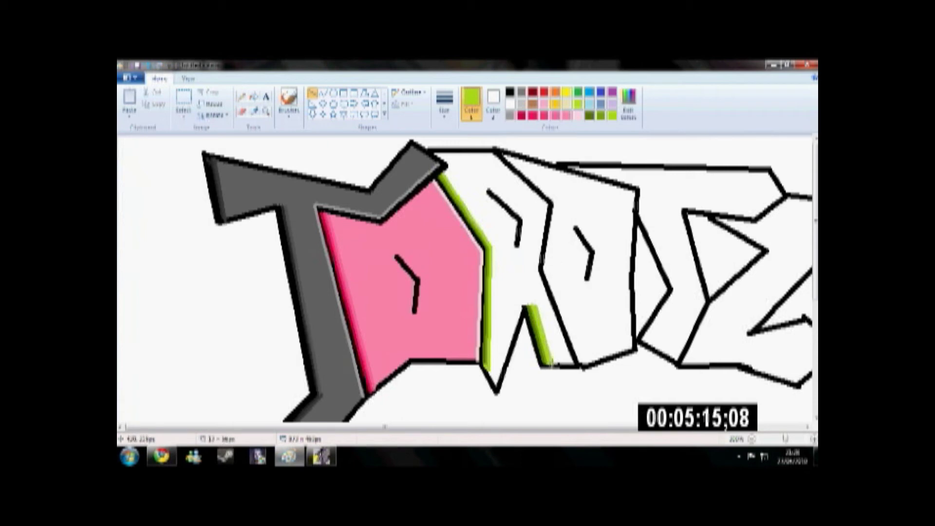
# - Mix a lighter lime green and fill the inside of the R with it
pyautogui.click(629, 104)
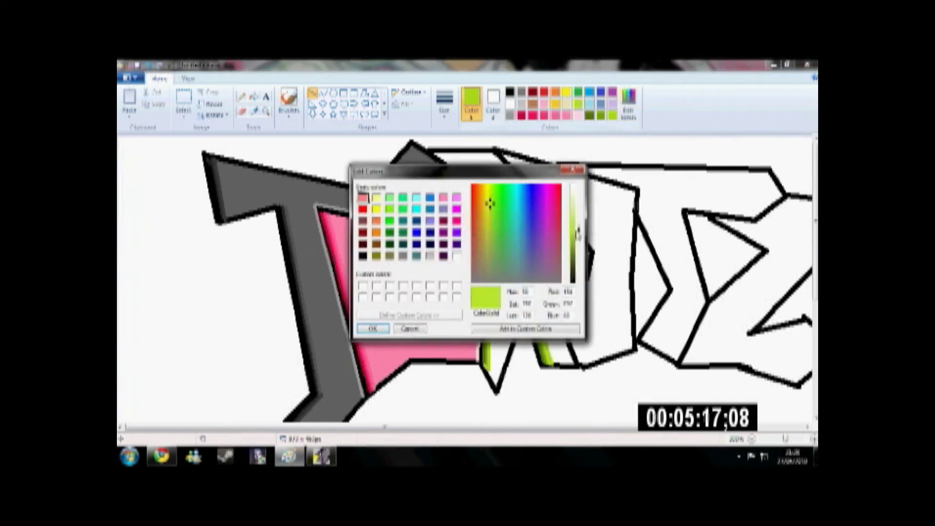
pyautogui.click(365, 331)
pyautogui.click(253, 96)
pyautogui.click(522, 280)
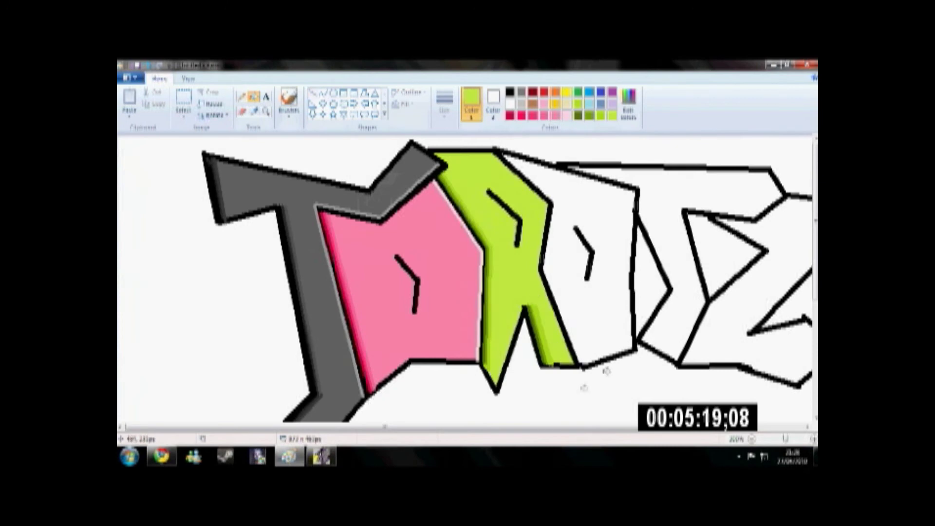
# - Mix a very pale lime and draw highlight lines inside the right edges of the R
pyautogui.click(629, 100)
pyautogui.moveTo(579, 226); pyautogui.dragTo(578, 187)
pyautogui.press('Return')
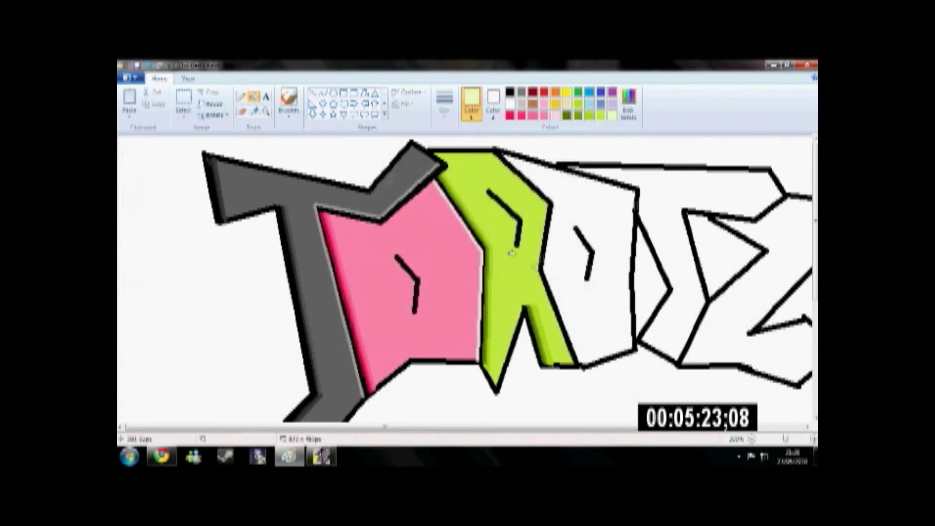
pyautogui.click(313, 92)
pyautogui.moveTo(491, 152)
pyautogui.mouseDown()
pyautogui.moveTo(547, 204)
pyautogui.moveTo(538, 262)
pyautogui.moveTo(574, 365)
pyautogui.mouseUp()
pyautogui.click(539, 309)
pyautogui.click(552, 311)
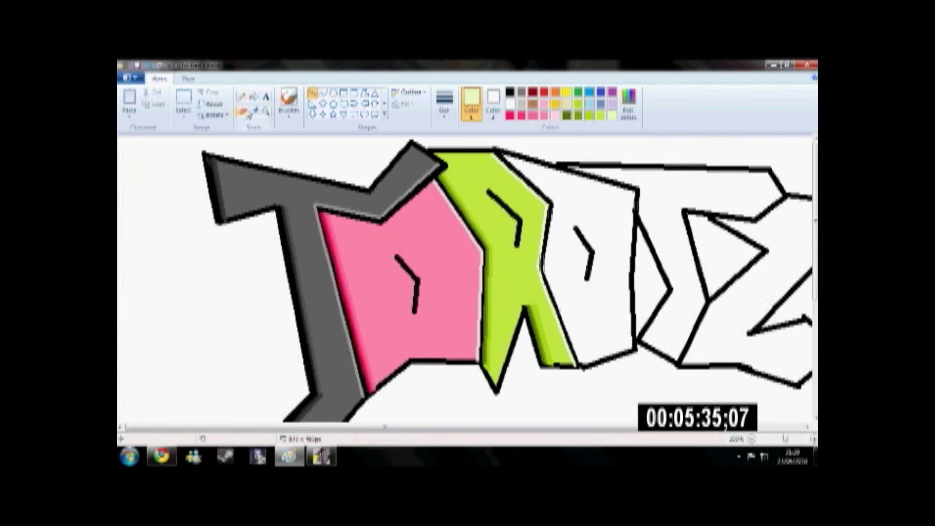
# - Review the whole lettering at a reduced zoom and return to the enlarged view
pyautogui.click(266, 111)
pyautogui.click(445, 286)
pyautogui.click(446, 286)
pyautogui.click(446, 286)
pyautogui.scroll(-6, 446, 286)
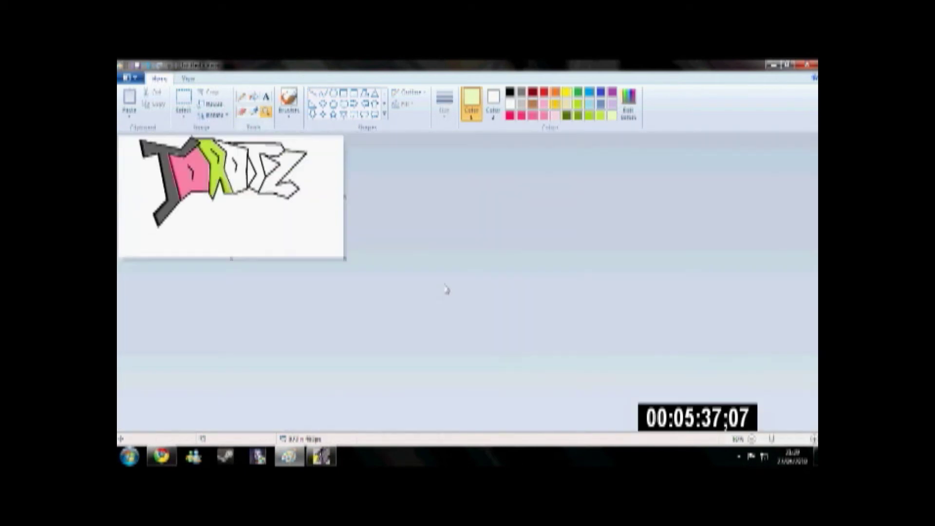
pyautogui.scroll(2, 445, 286)
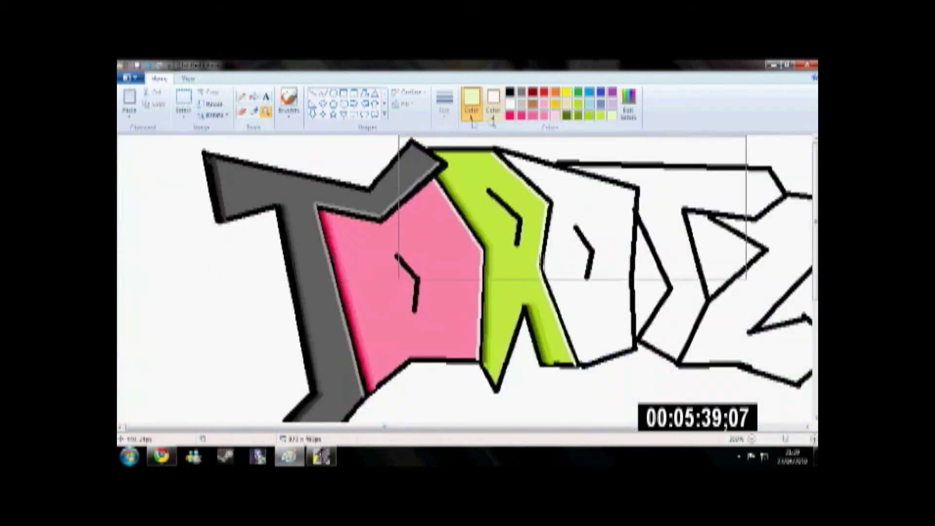
# - Darken the palette's purple to a very dark purple and draw shading lines inside the second O's left edges
pyautogui.click(613, 94)
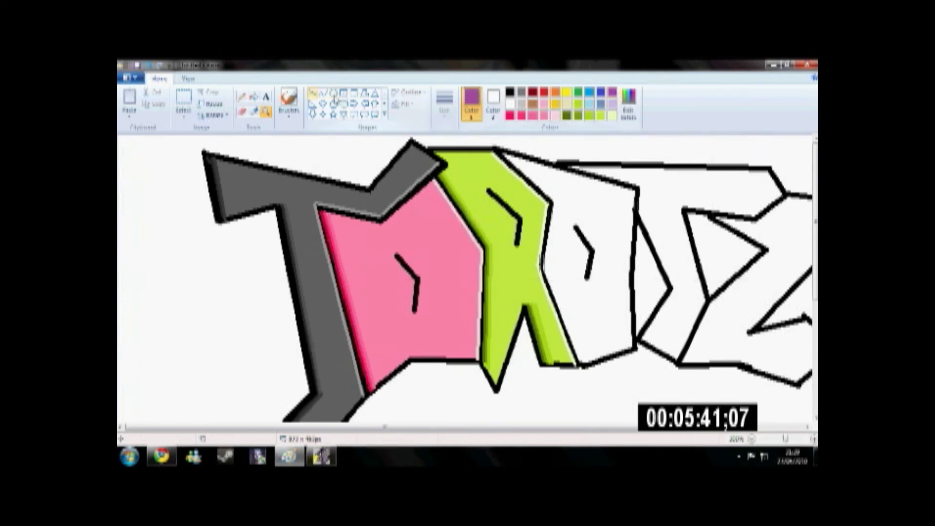
pyautogui.click(312, 93)
pyautogui.click(629, 103)
pyautogui.moveTo(580, 239); pyautogui.dragTo(580, 268)
pyautogui.click(372, 328)
pyautogui.moveTo(498, 148); pyautogui.dragTo(553, 199)
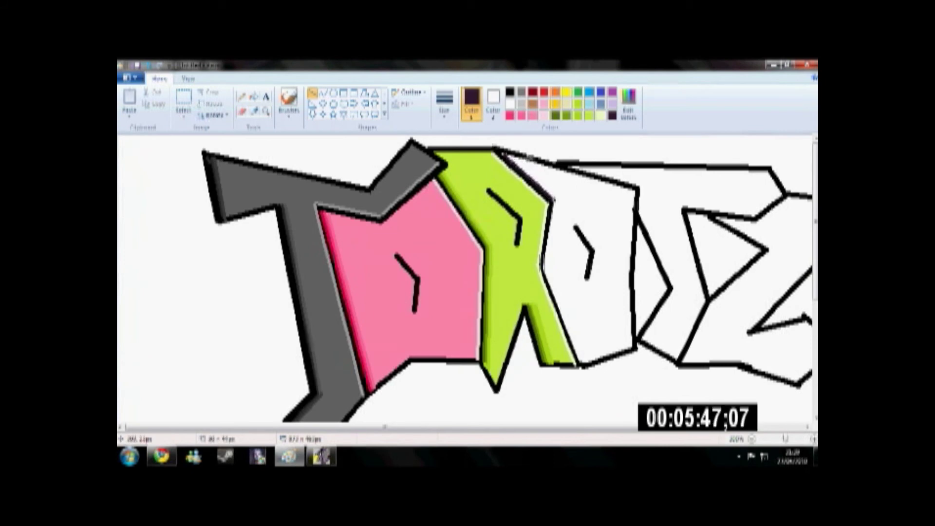
pyautogui.click(531, 150)
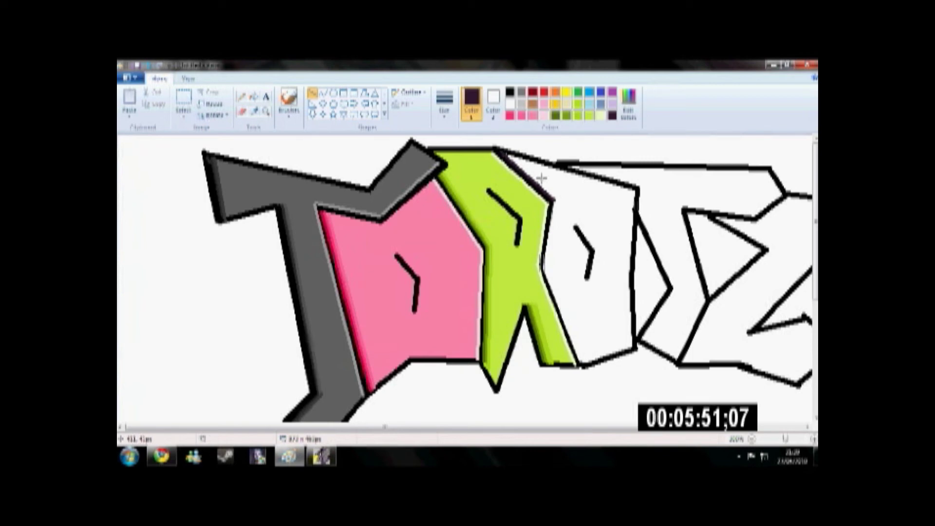
pyautogui.click(629, 102)
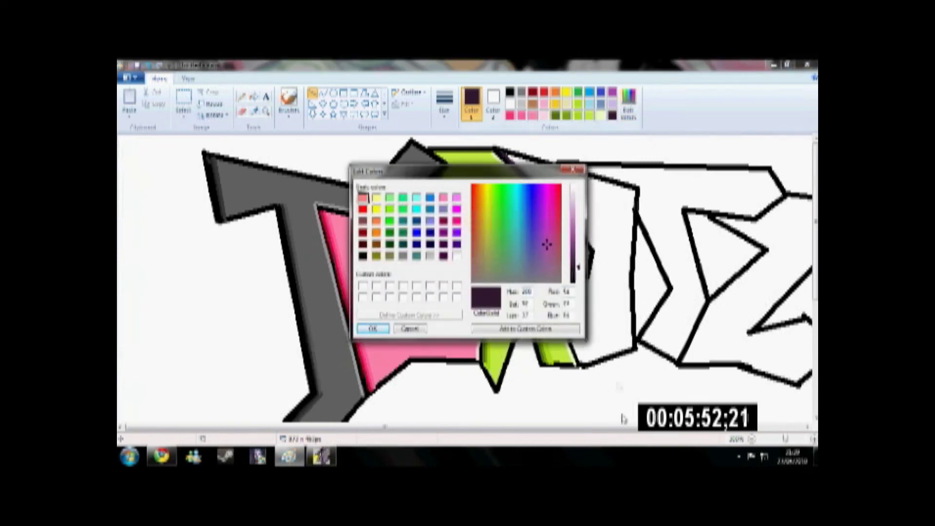
pyautogui.click(573, 170)
pyautogui.moveTo(555, 200)
pyautogui.mouseDown()
pyautogui.moveTo(544, 269)
pyautogui.moveTo(580, 364)
pyautogui.mouseUp()
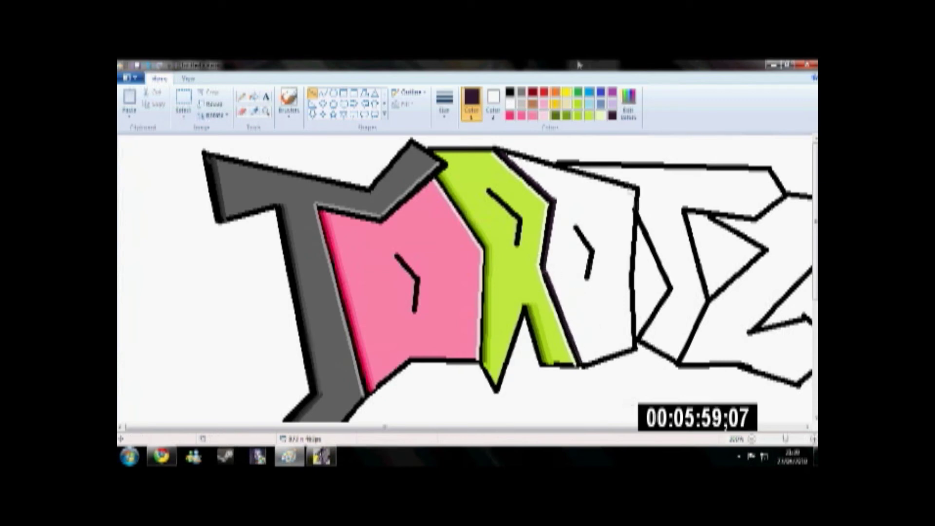
# - Mix a slightly lighter dark purple and add a second set of shading lines along the second O's left edges
pyautogui.click(628, 103)
pyautogui.moveTo(578, 268); pyautogui.dragTo(578, 258)
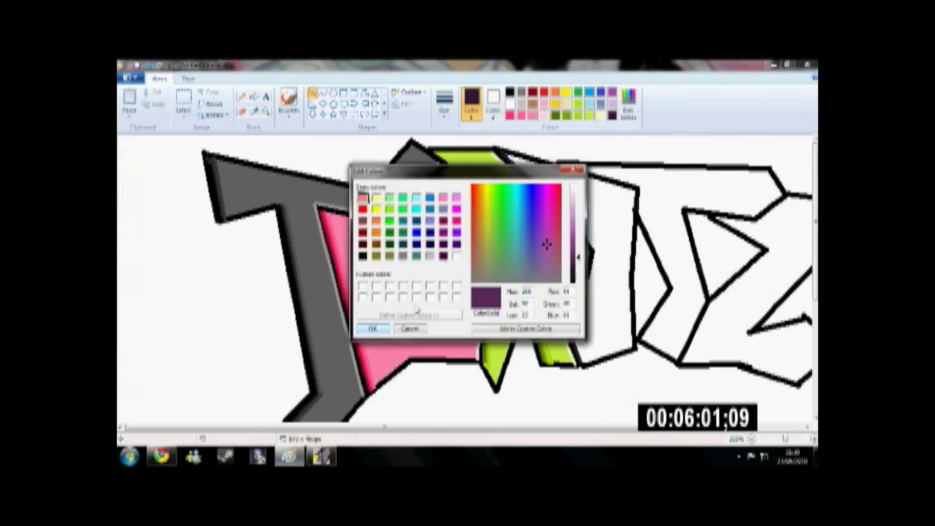
pyautogui.click(386, 328)
pyautogui.moveTo(522, 173)
pyautogui.mouseDown()
pyautogui.moveTo(555, 199)
pyautogui.moveTo(544, 267)
pyautogui.moveTo(581, 364)
pyautogui.mouseUp()
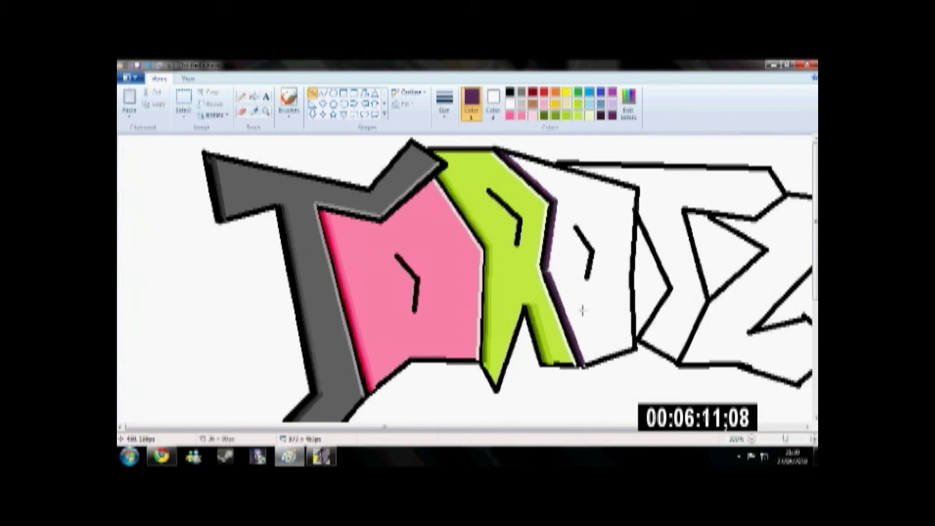
# - Mix a medium purple and add a third set of shading lines along the second O's left edges
pyautogui.click(628, 104)
pyautogui.click(578, 249)
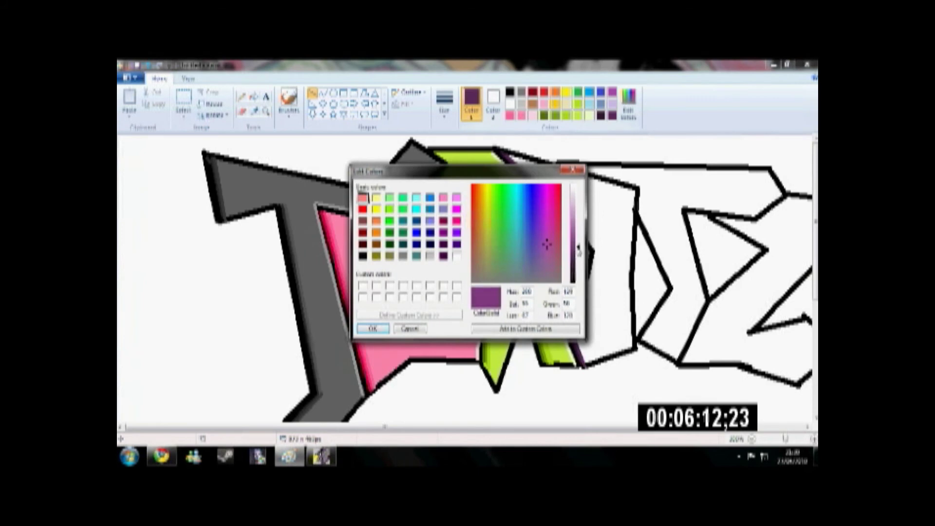
pyautogui.click(373, 328)
pyautogui.moveTo(502, 150)
pyautogui.mouseDown()
pyautogui.moveTo(559, 199)
pyautogui.moveTo(548, 272)
pyautogui.mouseUp()
pyautogui.moveTo(560, 198); pyautogui.dragTo(559, 197)
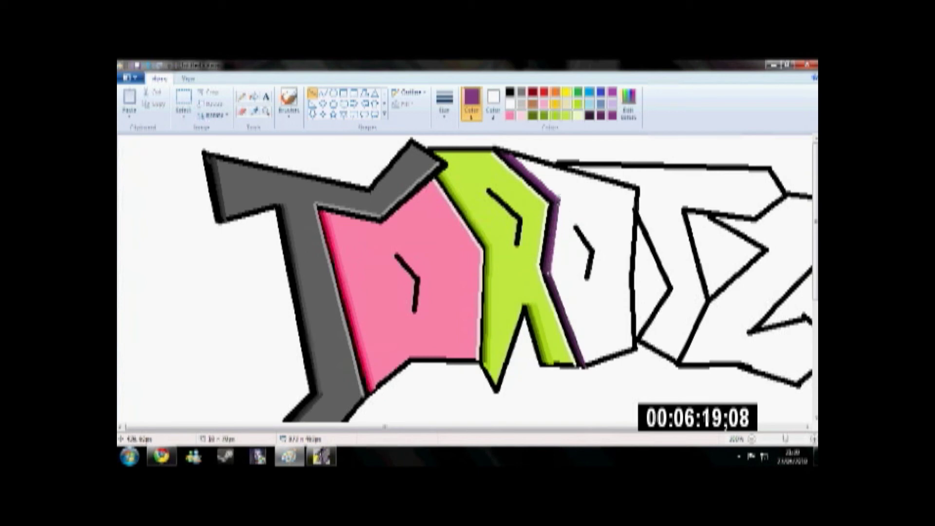
pyautogui.click(548, 273)
pyautogui.moveTo(563, 299); pyautogui.dragTo(583, 361)
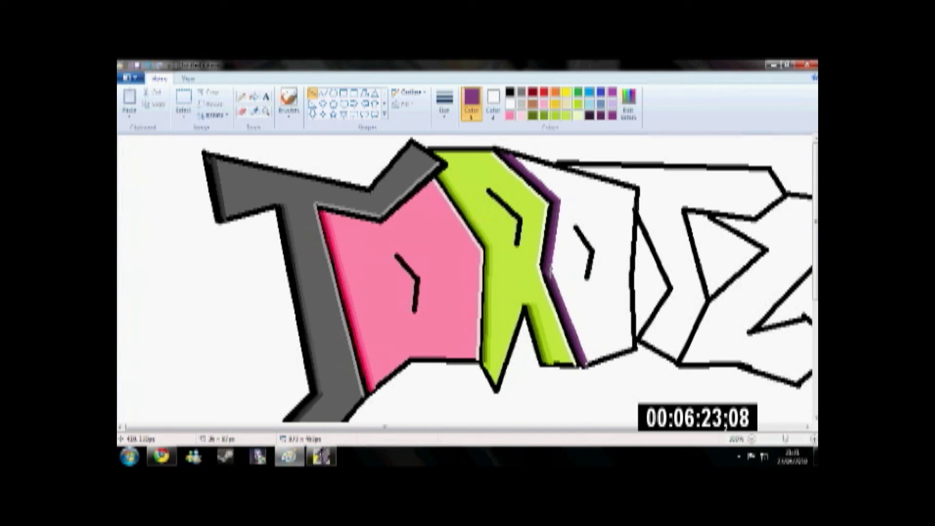
# - Mix a brighter purple and fill the inside of the second O with it
pyautogui.click(629, 105)
pyautogui.moveTo(576, 249); pyautogui.dragTo(577, 234)
pyautogui.click(374, 328)
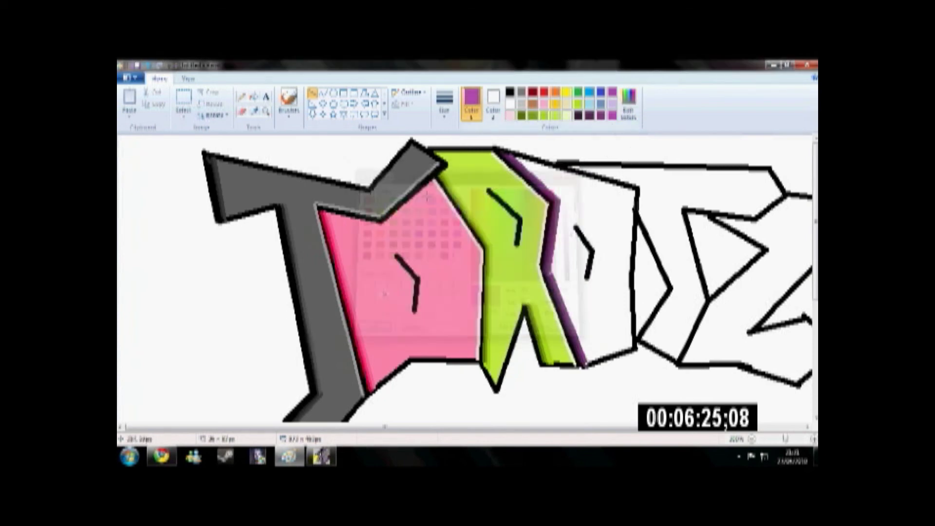
pyautogui.click(254, 97)
pyautogui.click(595, 219)
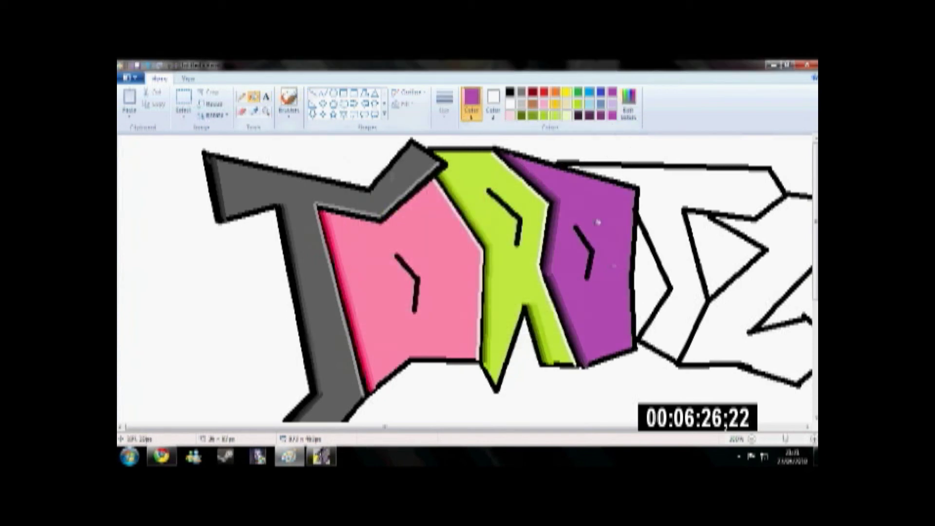
# - Mix a pale purple and draw highlight lines inside the top and right edges of the second O
pyautogui.click(629, 103)
pyautogui.moveTo(579, 239); pyautogui.dragTo(578, 214)
pyautogui.click(375, 327)
pyautogui.click(312, 93)
pyautogui.moveTo(623, 188); pyautogui.dragTo(632, 350)
pyautogui.click(631, 397)
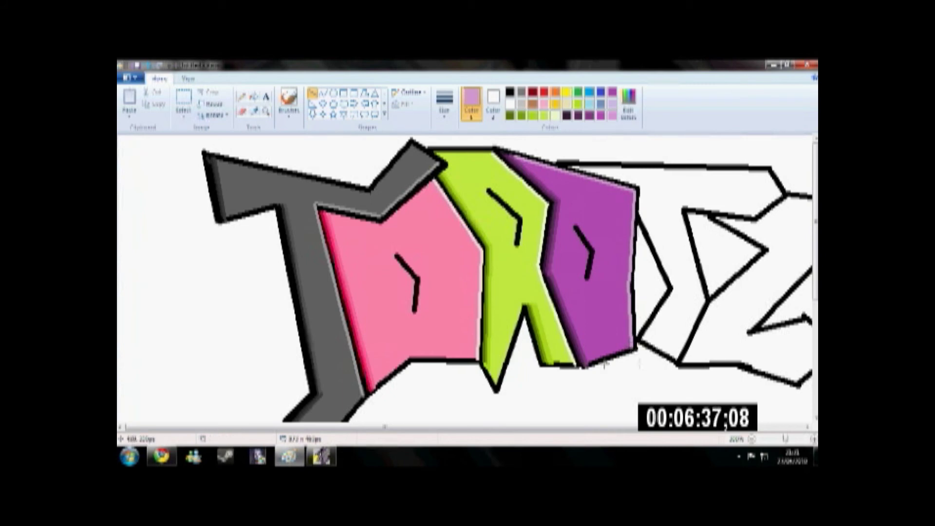
# - Darken the palette's yellow to a dark mustard and draw shading lines inside the second T's left edges, beside the second O
pyautogui.click(567, 92)
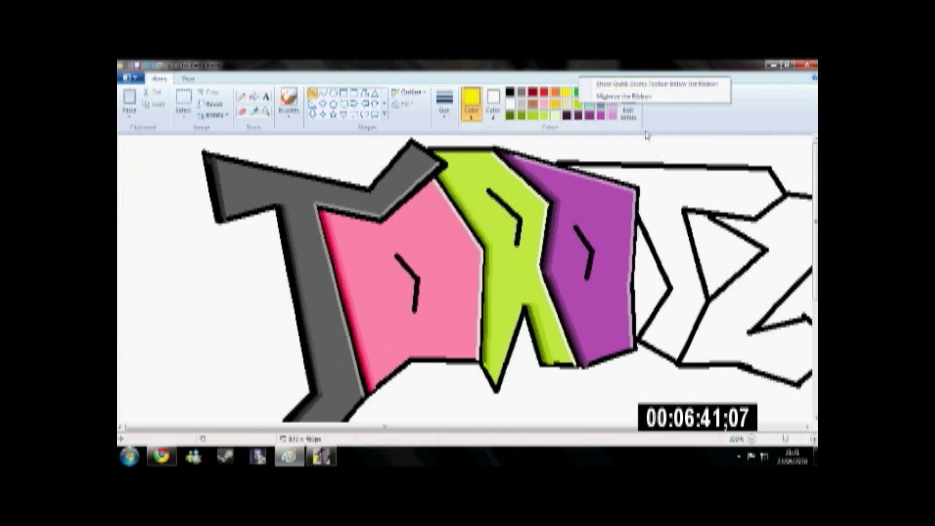
pyautogui.click(628, 104)
pyautogui.moveTo(580, 235); pyautogui.dragTo(578, 250)
pyautogui.click(373, 328)
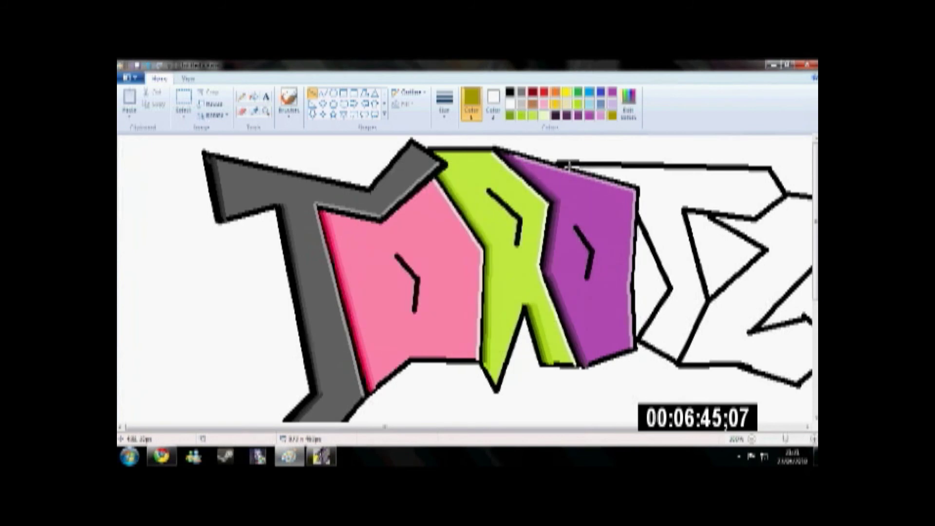
pyautogui.moveTo(569, 166); pyautogui.dragTo(641, 186)
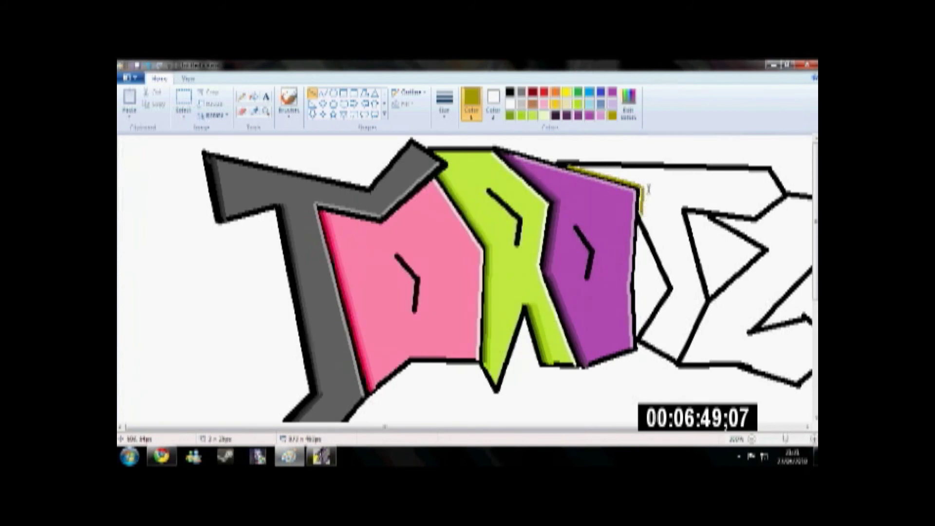
pyautogui.moveTo(640, 213)
pyautogui.mouseDown()
pyautogui.moveTo(655, 227)
pyautogui.moveTo(672, 288)
pyautogui.moveTo(645, 333)
pyautogui.moveTo(667, 294)
pyautogui.mouseUp()
pyautogui.moveTo(671, 298); pyautogui.dragTo(641, 336)
pyautogui.moveTo(672, 297); pyautogui.dragTo(672, 294)
pyautogui.click(675, 322)
pyautogui.click(148, 64)
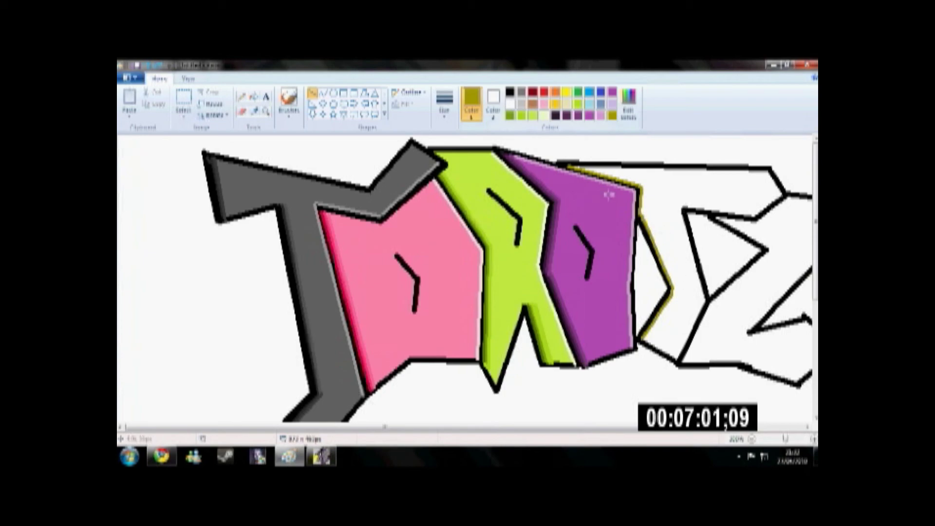
# - Switch to Chrome, start the Three Days Grace video on the YouTube channel page and return to Paint
pyautogui.click(162, 456)
pyautogui.scroll(2, 615, 364)
pyautogui.click(615, 400)
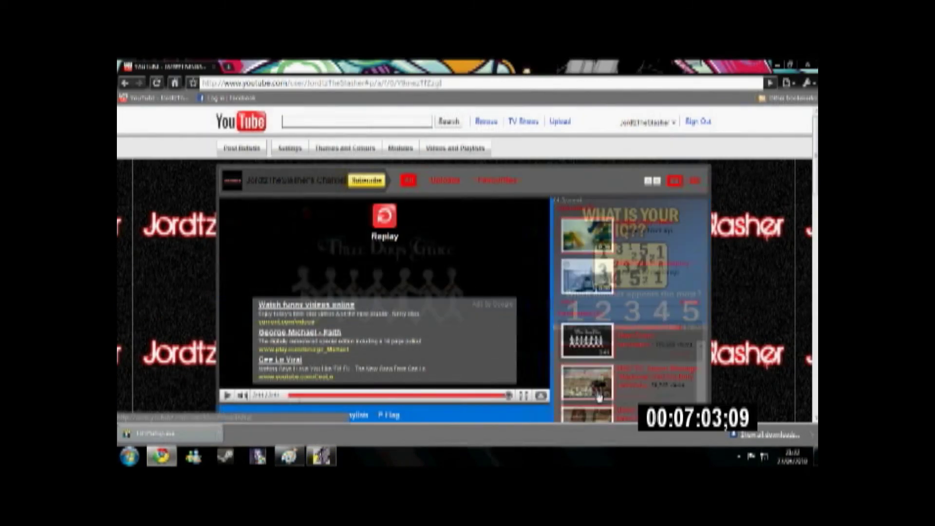
pyautogui.moveTo(161, 457)
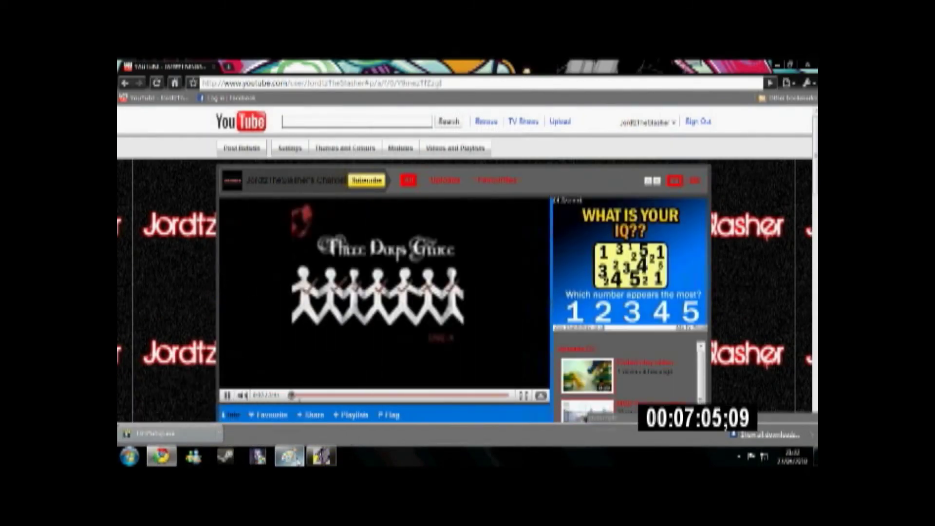
pyautogui.click(288, 456)
# - Mix a brighter mustard yellow and add a second set of shading lines along the second T's left edges
pyautogui.click(629, 103)
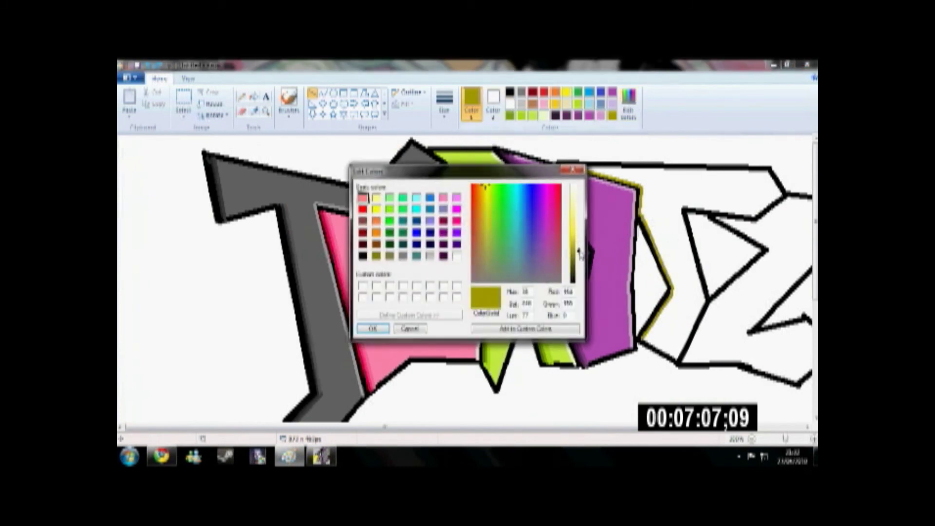
pyautogui.moveTo(578, 253); pyautogui.dragTo(576, 239)
pyautogui.click(373, 328)
pyautogui.moveTo(574, 166)
pyautogui.mouseDown()
pyautogui.moveTo(643, 182)
pyautogui.moveTo(642, 220)
pyautogui.mouseUp()
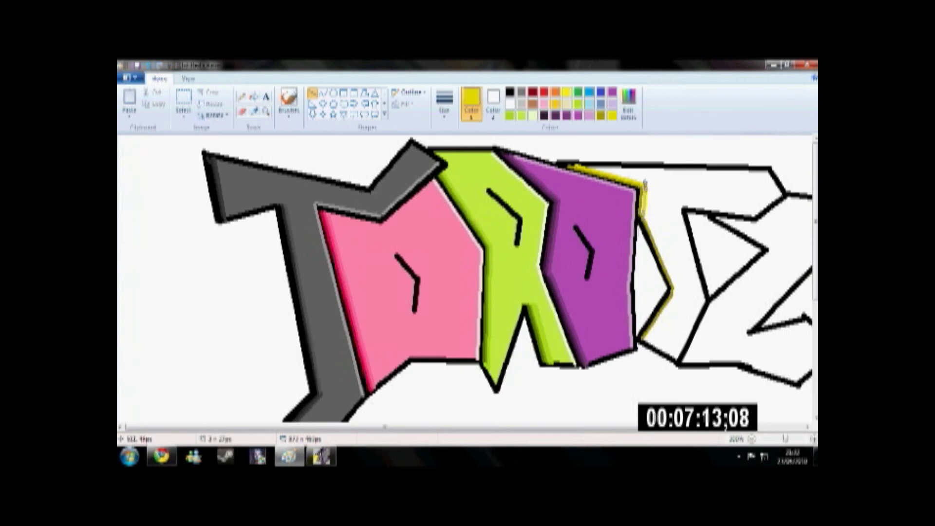
pyautogui.moveTo(643, 186); pyautogui.dragTo(646, 185)
pyautogui.moveTo(651, 220); pyautogui.dragTo(642, 338)
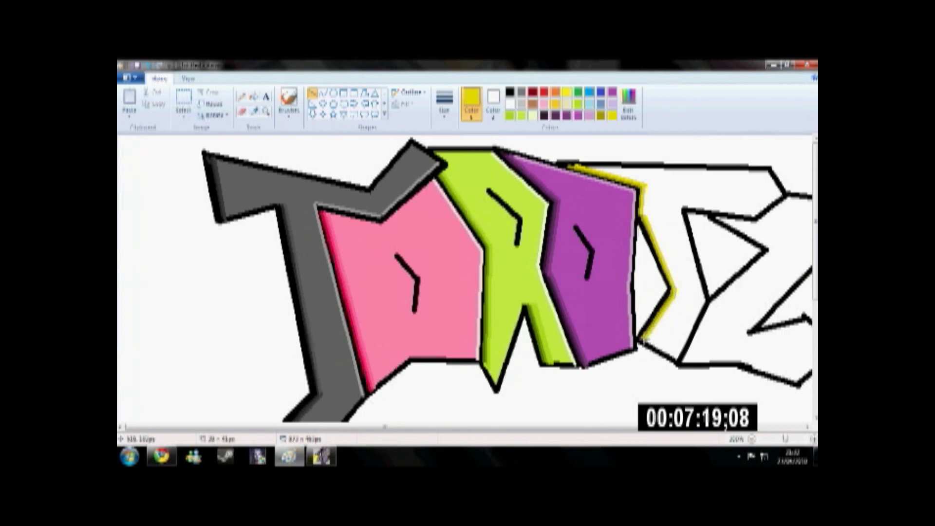
# - Mix a brighter yellow, add a third set of shading lines along the second T's left edges and fill the letter with it
pyautogui.click(628, 103)
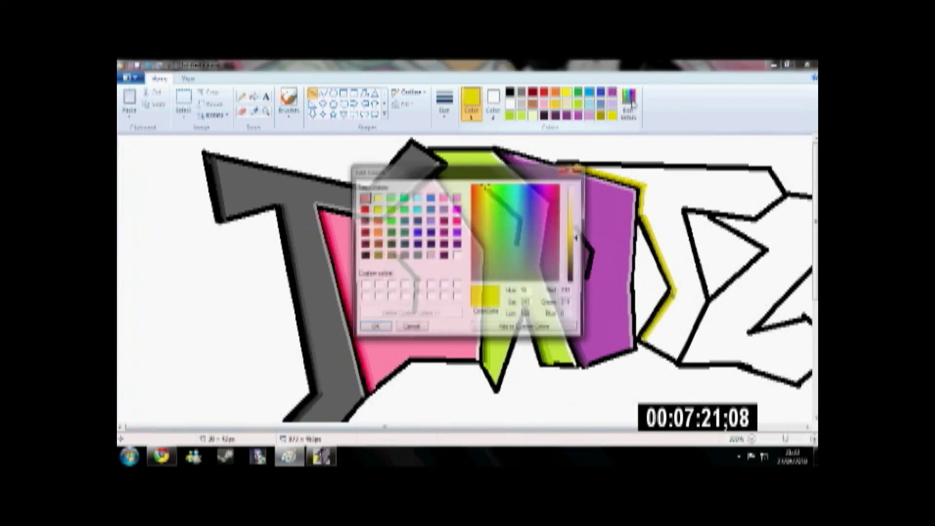
pyautogui.moveTo(582, 239); pyautogui.dragTo(578, 233)
pyautogui.click(381, 326)
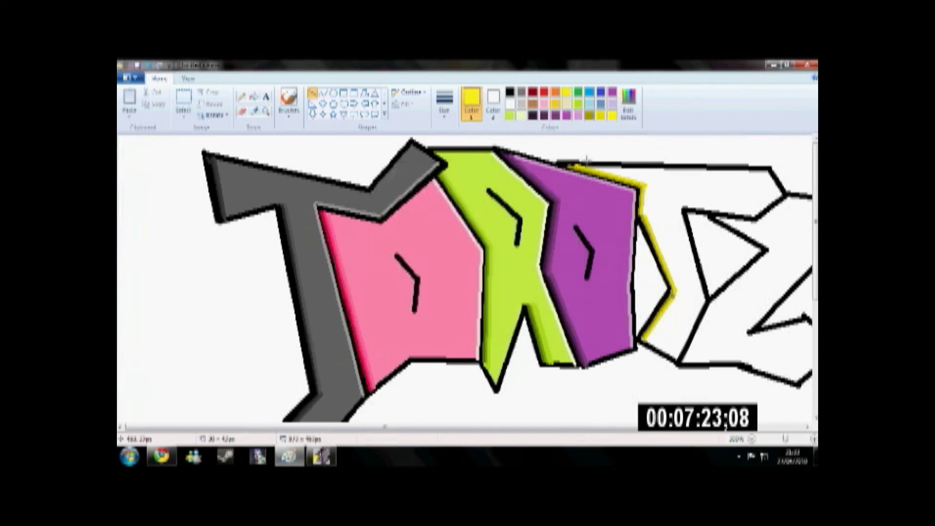
pyautogui.moveTo(573, 169)
pyautogui.mouseDown()
pyautogui.moveTo(646, 182)
pyautogui.moveTo(646, 202)
pyautogui.mouseUp()
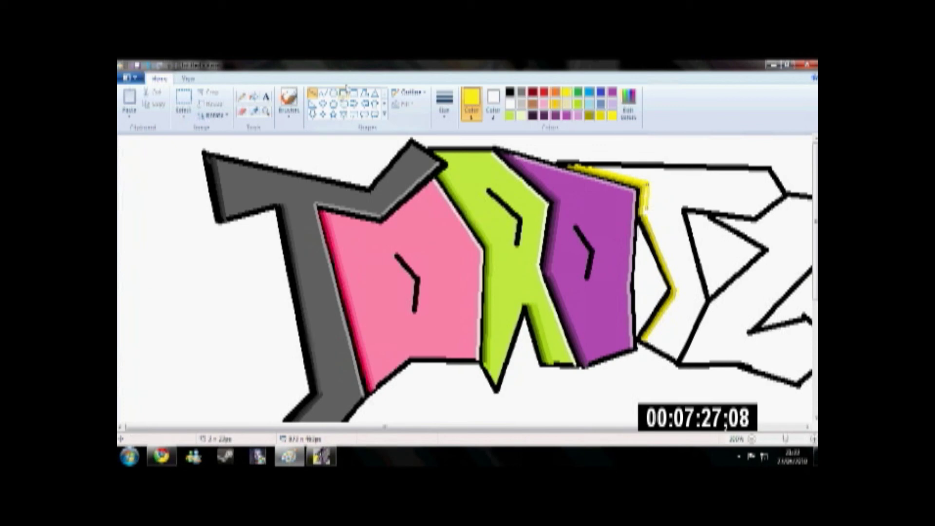
pyautogui.click(254, 97)
pyautogui.click(678, 283)
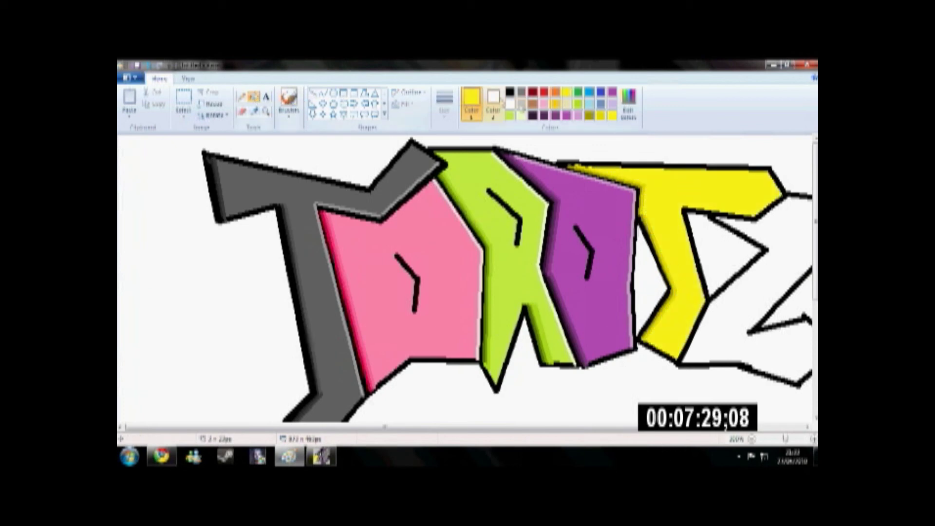
# - Mix a pale yellow and draw highlight lines inside the second T's right stem edges and under its crossbar
pyautogui.click(628, 105)
pyautogui.moveTo(578, 219); pyautogui.dragTo(579, 200)
pyautogui.click(373, 329)
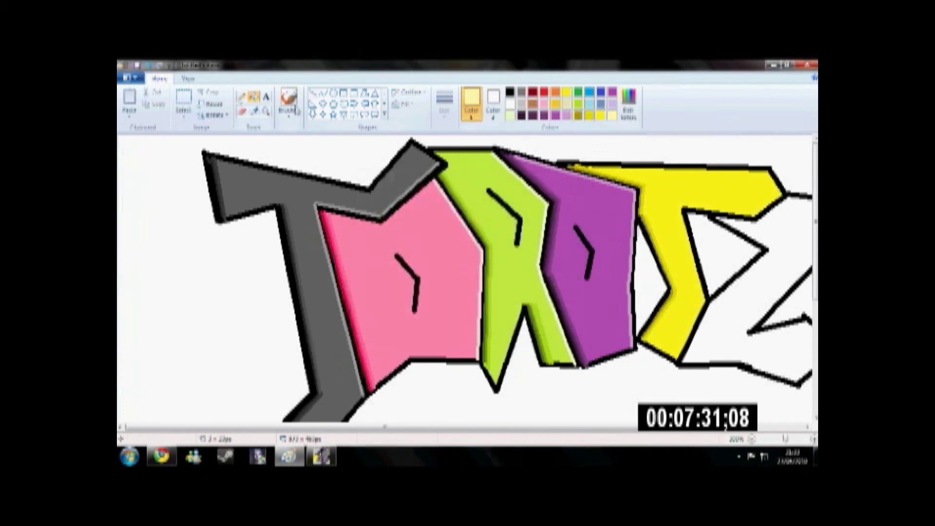
pyautogui.click(312, 93)
pyautogui.moveTo(700, 278); pyautogui.dragTo(680, 361)
pyautogui.click(707, 389)
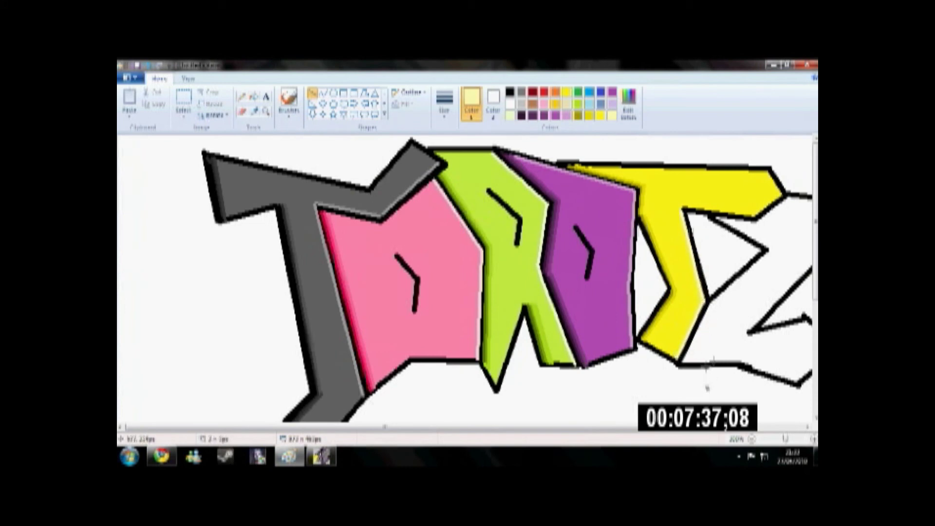
pyautogui.moveTo(701, 206); pyautogui.dragTo(753, 215)
pyautogui.click(758, 327)
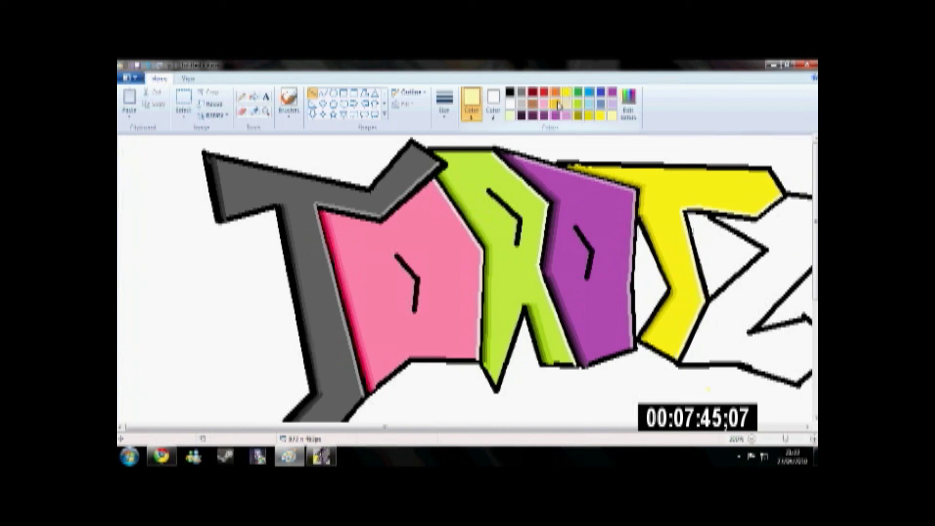
# - Mix a dark teal from the basic cyan and draw shading lines inside the Z's left edges, beside the second T
pyautogui.click(629, 105)
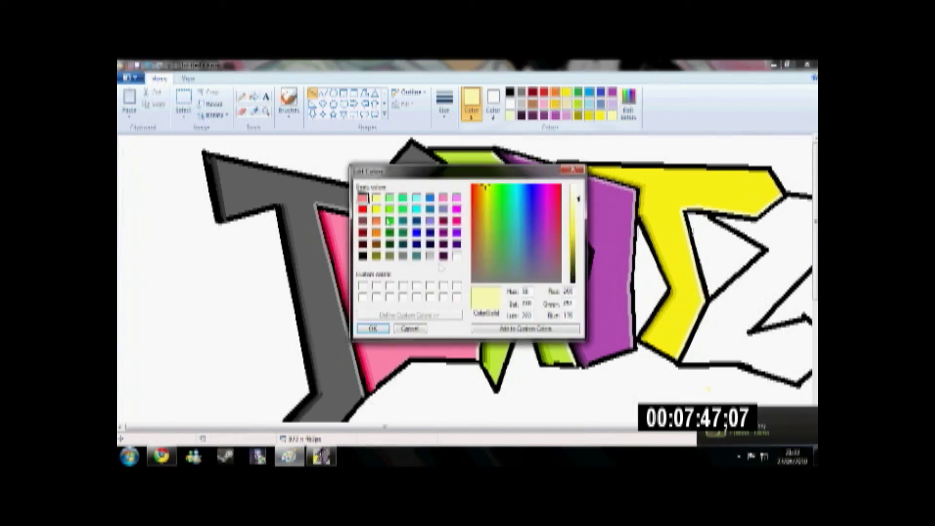
pyautogui.click(417, 233)
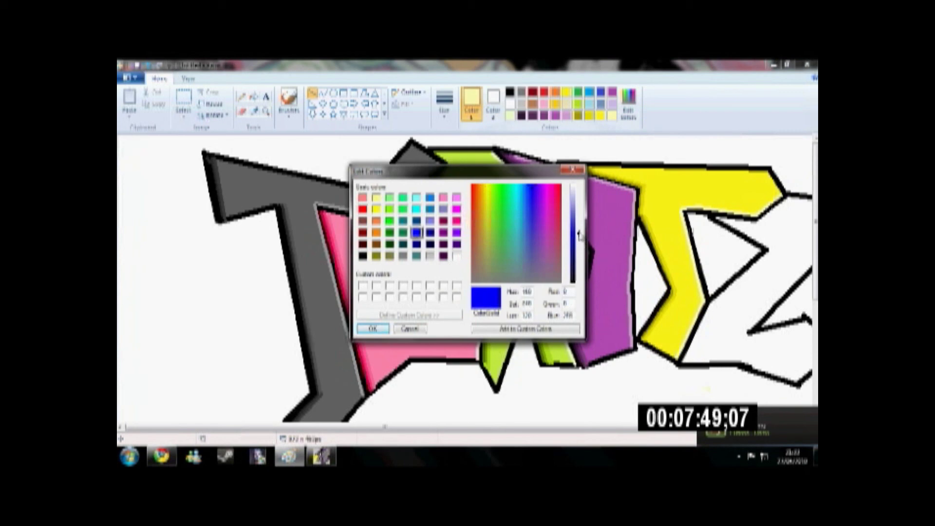
pyautogui.click(416, 209)
pyautogui.click(579, 260)
pyautogui.click(373, 328)
pyautogui.moveTo(713, 216); pyautogui.dragTo(769, 247)
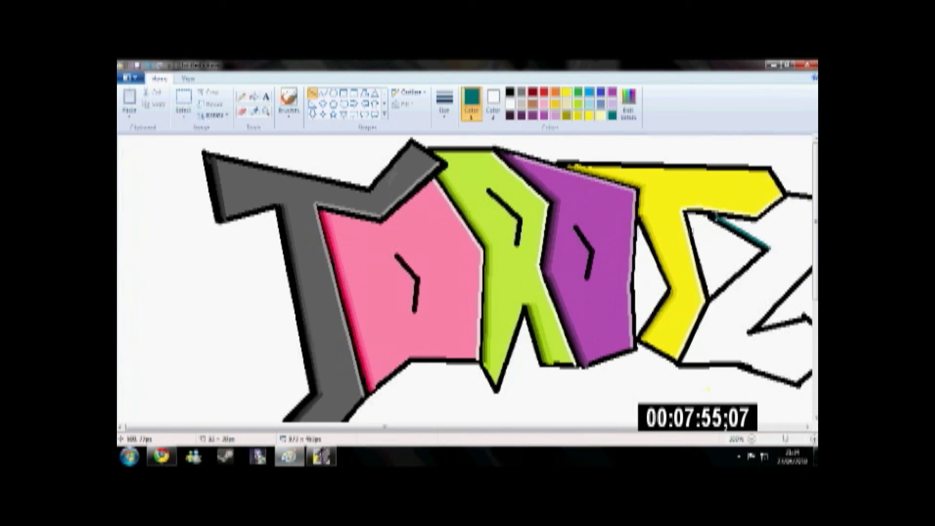
pyautogui.moveTo(769, 247)
pyautogui.mouseDown()
pyautogui.moveTo(712, 301)
pyautogui.moveTo(682, 361)
pyautogui.mouseUp()
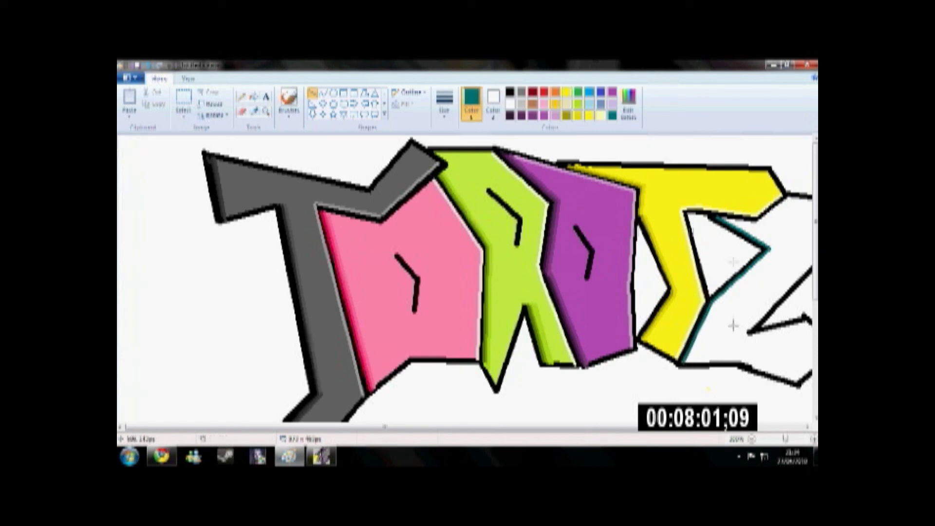
# - Mix a brighter teal and add a second set of shading lines along the Z's left edges
pyautogui.click(628, 104)
pyautogui.moveTo(579, 264); pyautogui.dragTo(578, 256)
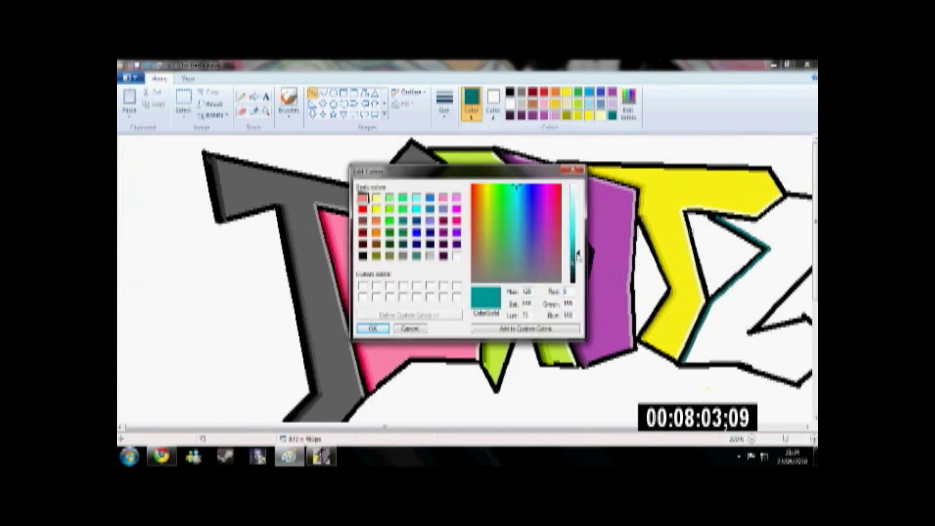
pyautogui.click(373, 329)
pyautogui.moveTo(721, 218)
pyautogui.mouseDown()
pyautogui.moveTo(776, 249)
pyautogui.moveTo(711, 301)
pyautogui.moveTo(773, 248)
pyautogui.mouseUp()
pyautogui.moveTo(714, 300); pyautogui.dragTo(683, 363)
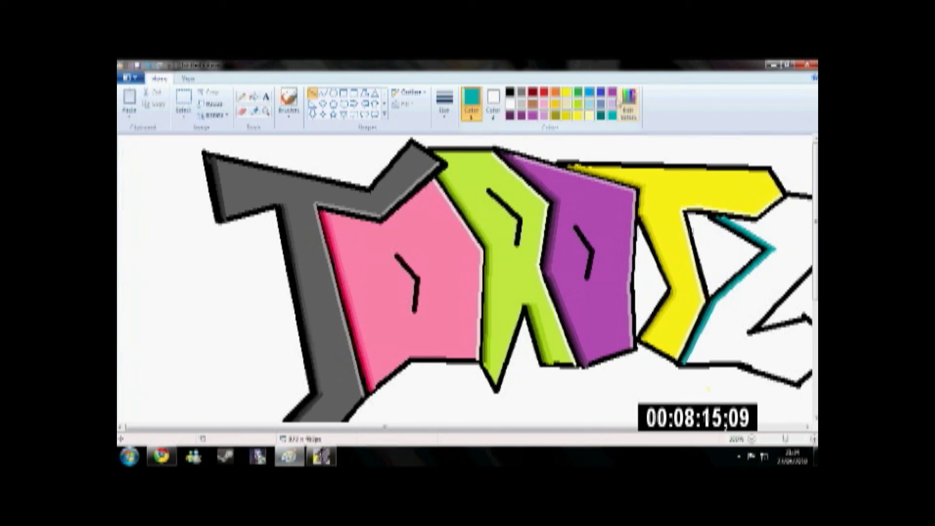
# - Mix a bright cyan, add a third set of shading lines along the Z's left edges and erase the stray cyan mark inside the letter
pyautogui.click(629, 105)
pyautogui.moveTo(580, 247); pyautogui.dragTo(578, 240)
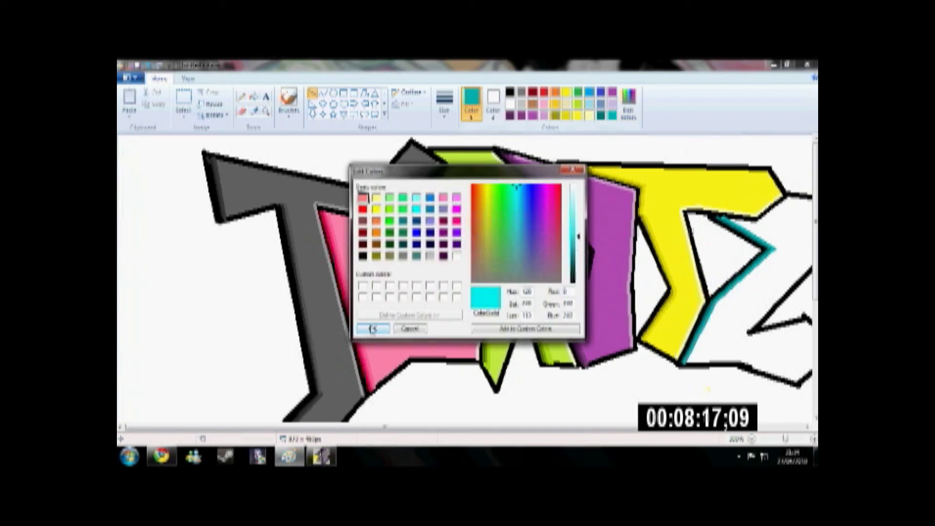
pyautogui.click(372, 329)
pyautogui.moveTo(764, 242)
pyautogui.mouseDown()
pyautogui.moveTo(774, 246)
pyautogui.moveTo(716, 302)
pyautogui.moveTo(685, 363)
pyautogui.mouseUp()
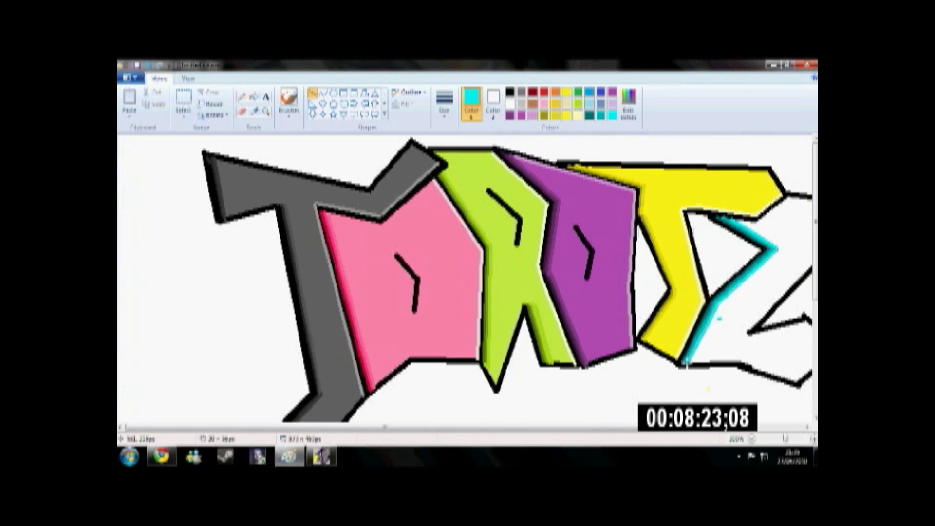
pyautogui.click(242, 111)
pyautogui.click(719, 319)
# - Mix a lighter cyan and fill the body of the Z with it
pyautogui.click(628, 105)
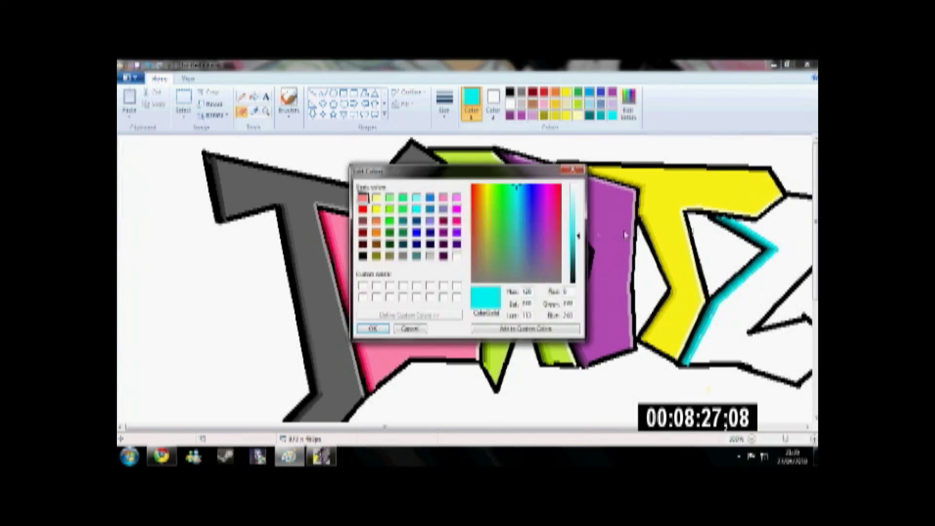
pyautogui.moveTo(579, 238)
pyautogui.mouseDown()
pyautogui.moveTo(579, 257)
pyautogui.moveTo(580, 229)
pyautogui.mouseUp()
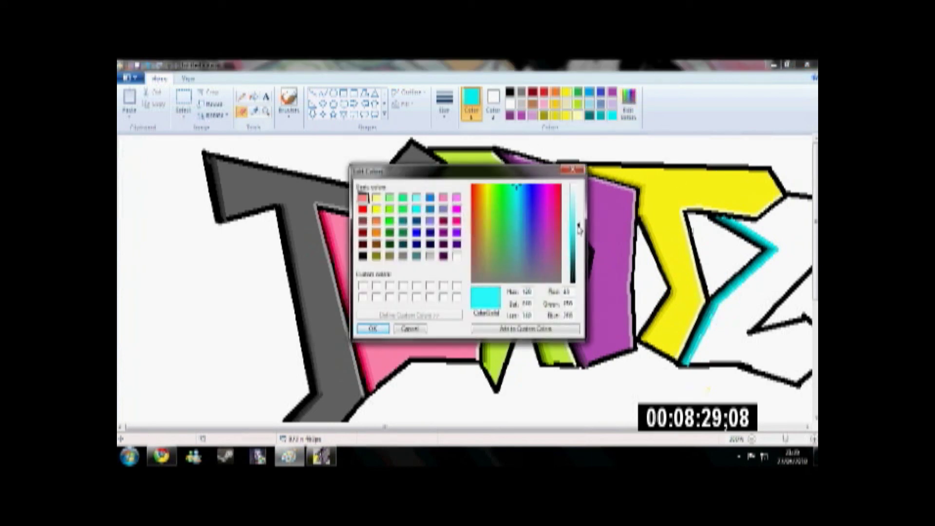
pyautogui.click(385, 330)
pyautogui.click(253, 96)
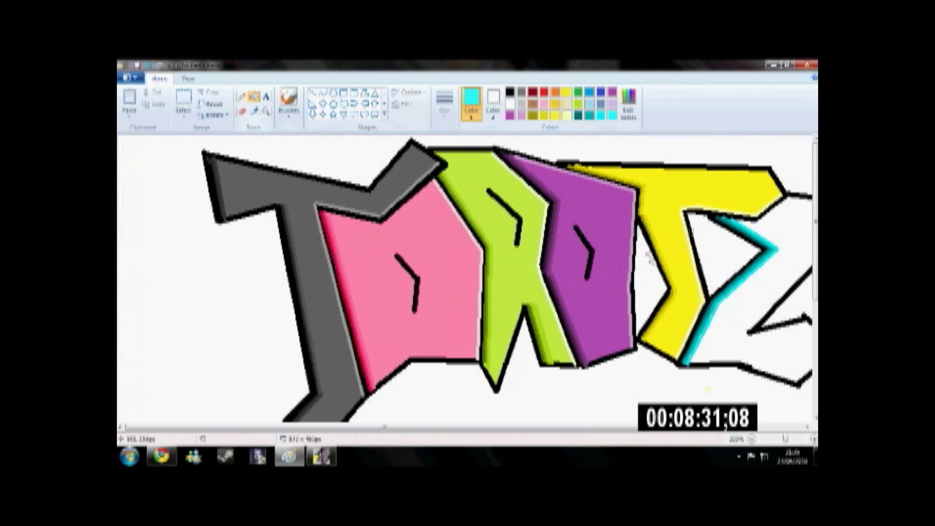
pyautogui.click(752, 313)
# - Draw a short light cyan line beside the Z's lower left shading and darken the drawing colour to a deeper cyan
pyautogui.click(312, 93)
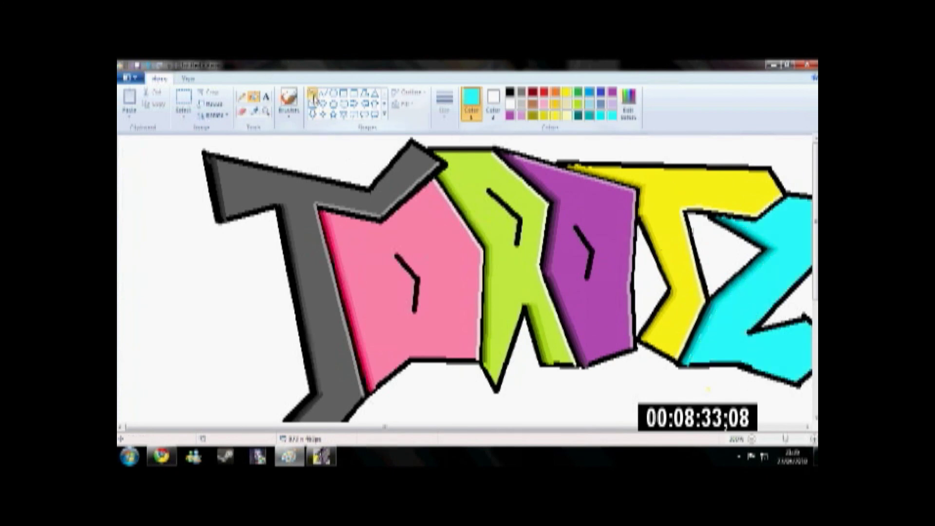
pyautogui.moveTo(699, 341); pyautogui.dragTo(709, 313)
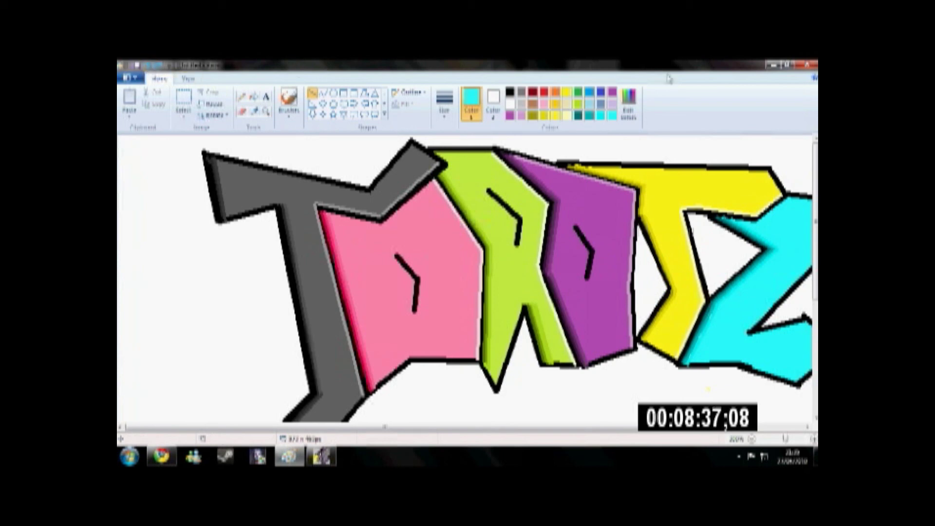
pyautogui.click(629, 104)
pyautogui.moveTo(578, 225); pyautogui.dragTo(578, 243)
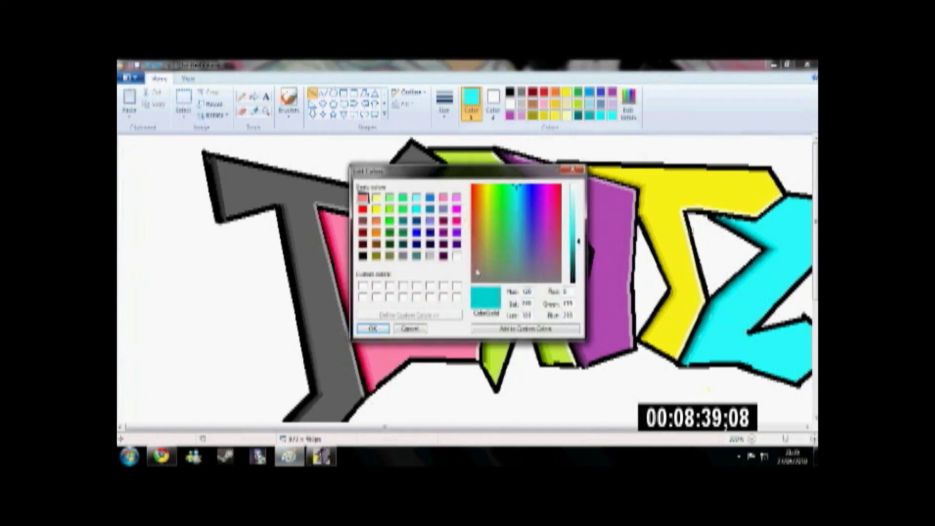
pyautogui.click(373, 329)
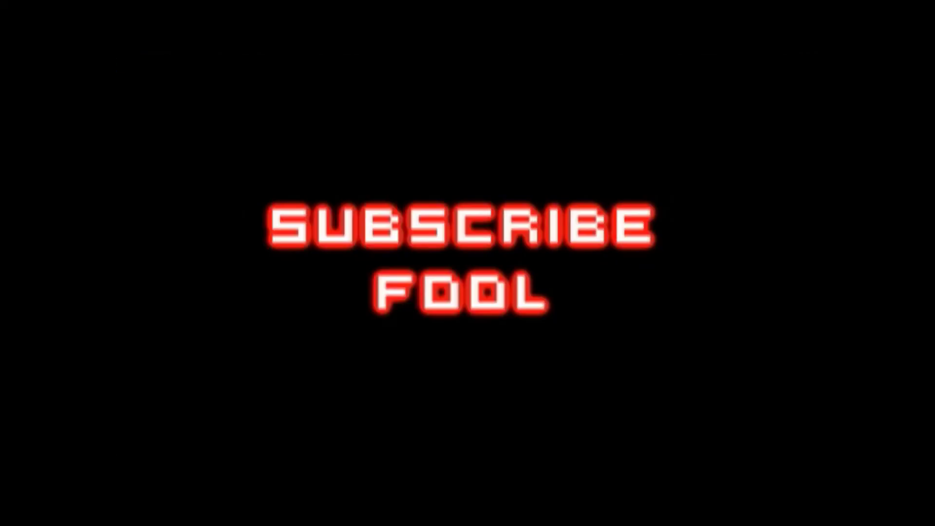